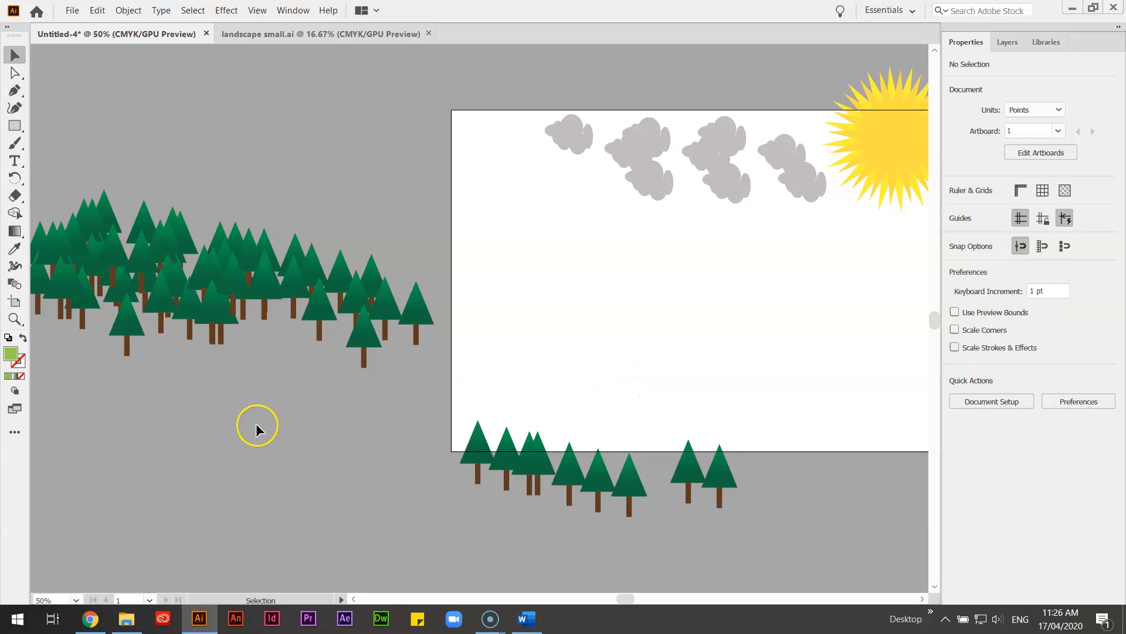
left_click_drag(50, 170, 417, 375)
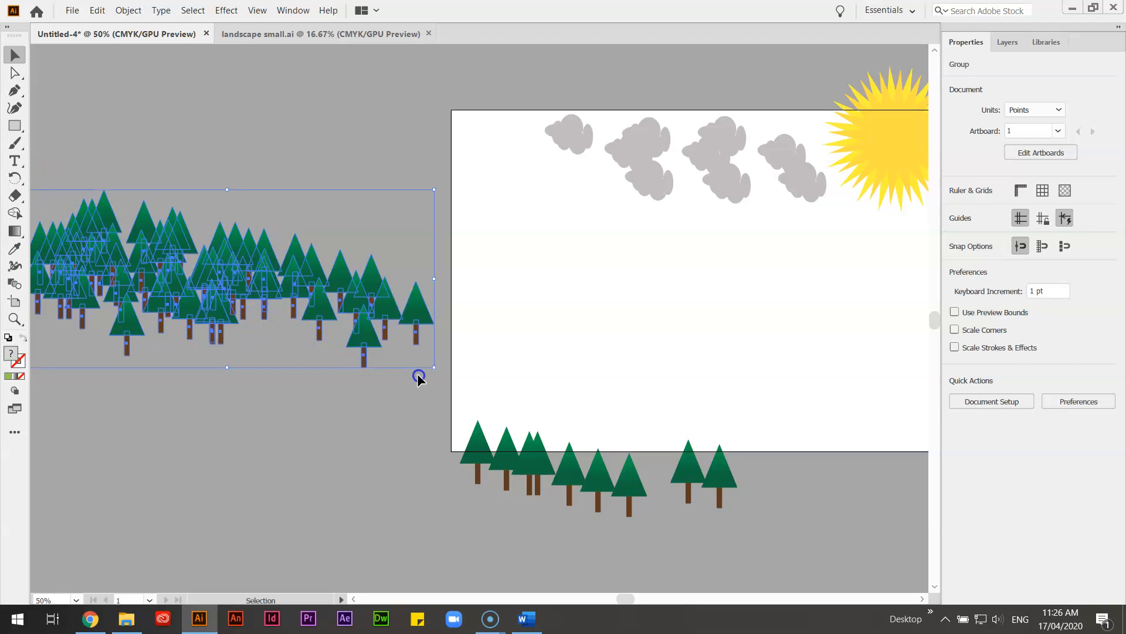
left_click(544, 321)
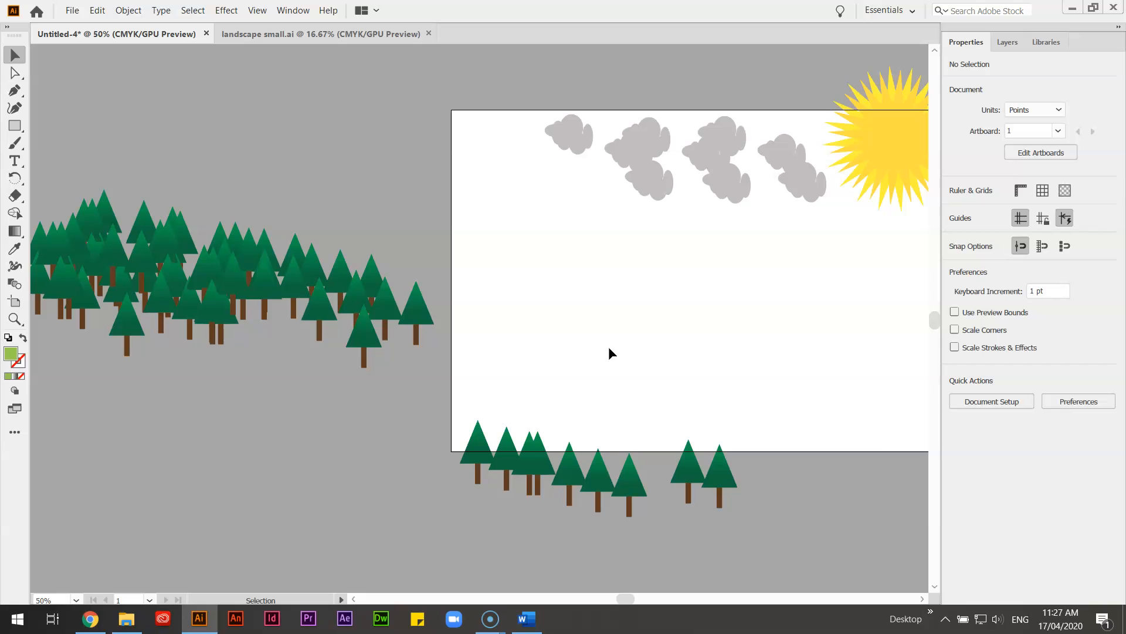
Move several trees along the artboard's lower edge to uneven heights and gaps
left_click_drag(693, 463, 616, 451)
left_click_drag(578, 482, 590, 425)
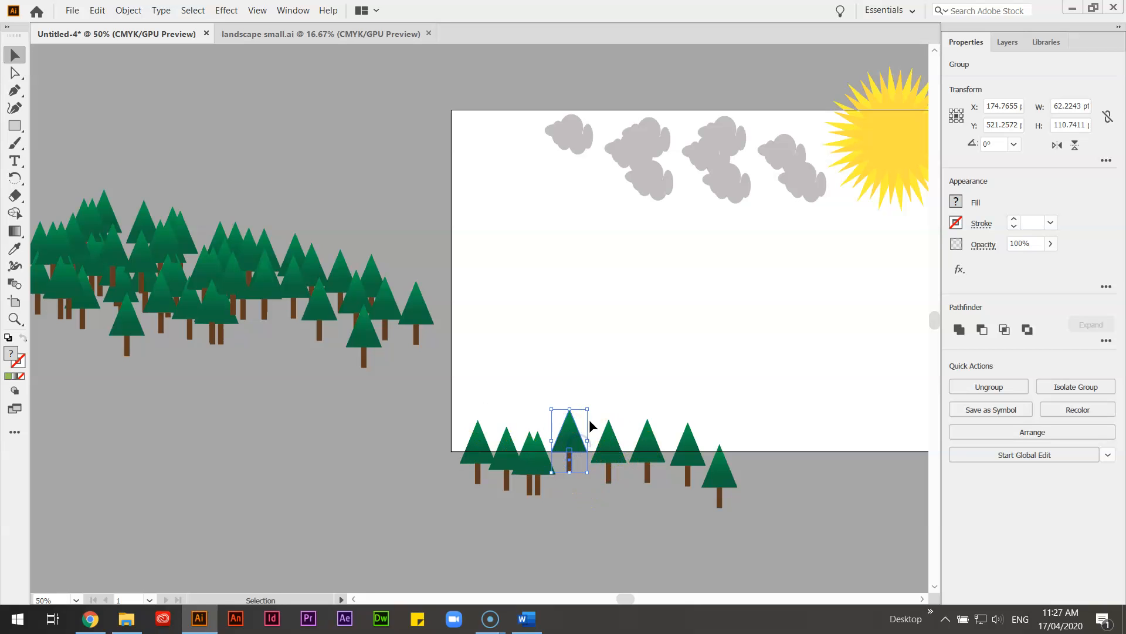
Show the Align panel and align all trees in the row at the artboard's lower edge by their vertical centres
left_click_drag(403, 408, 769, 531)
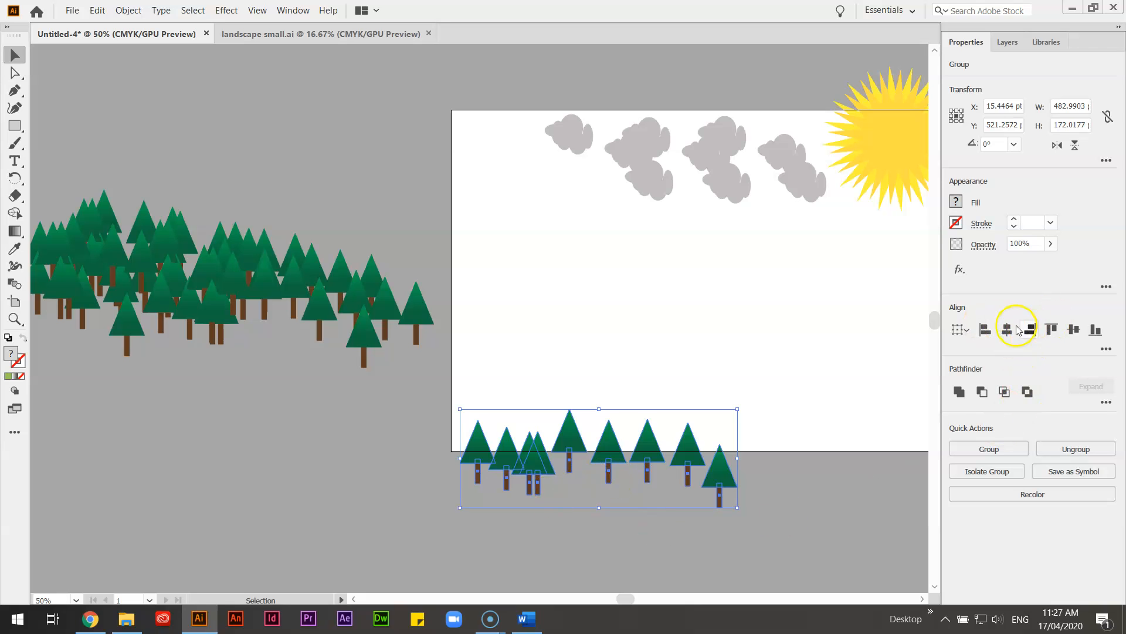
left_click(1105, 349)
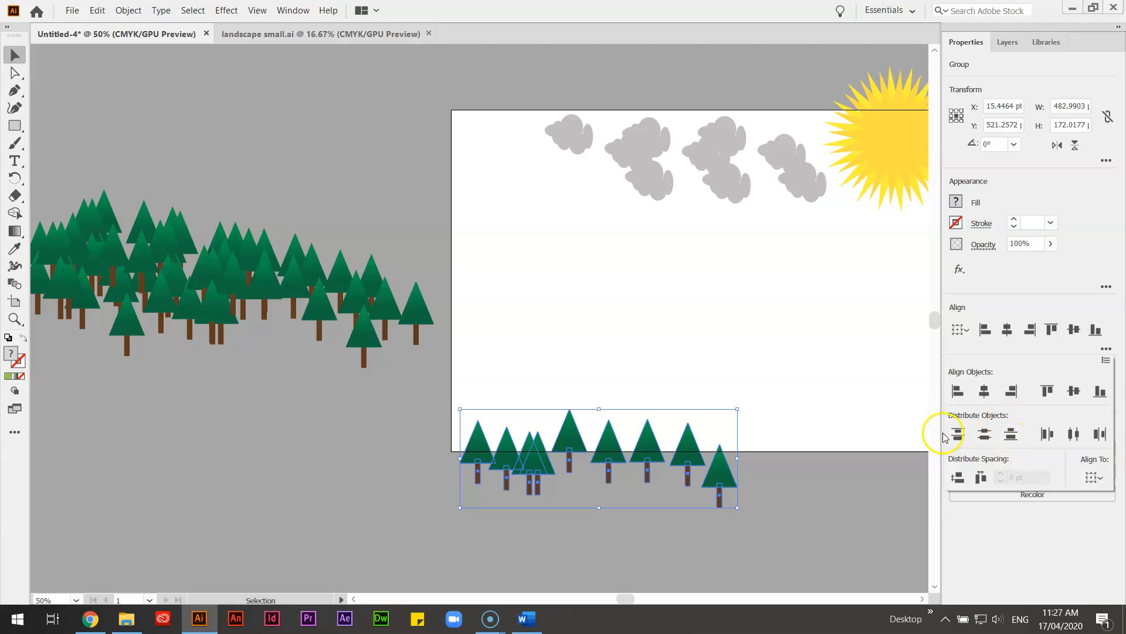
left_click(592, 234)
left_click(291, 11)
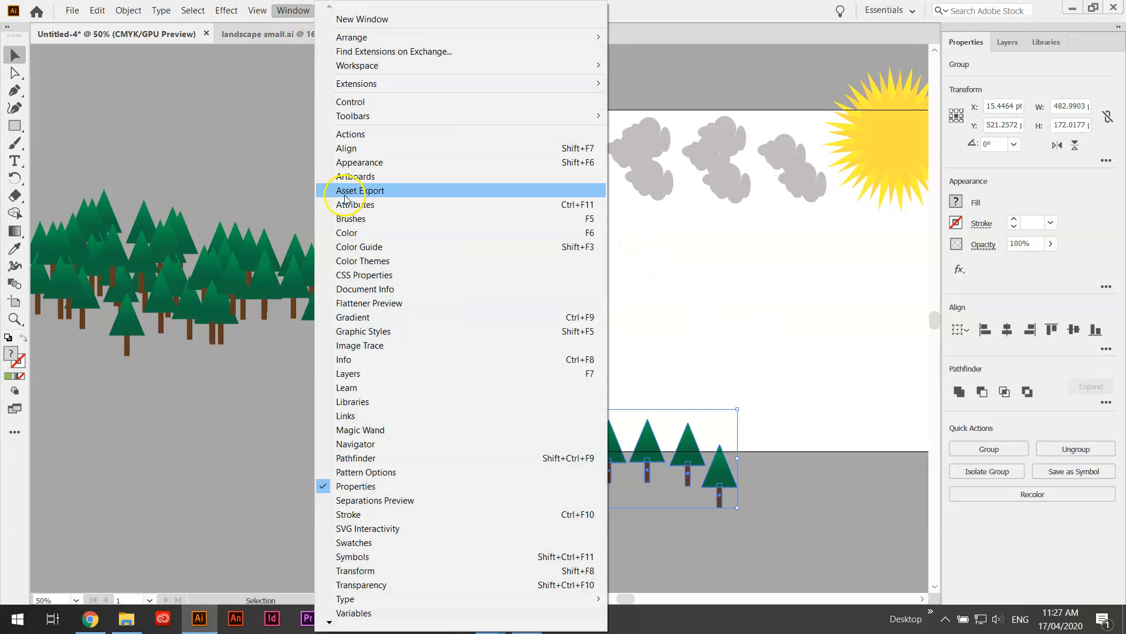
left_click(384, 148)
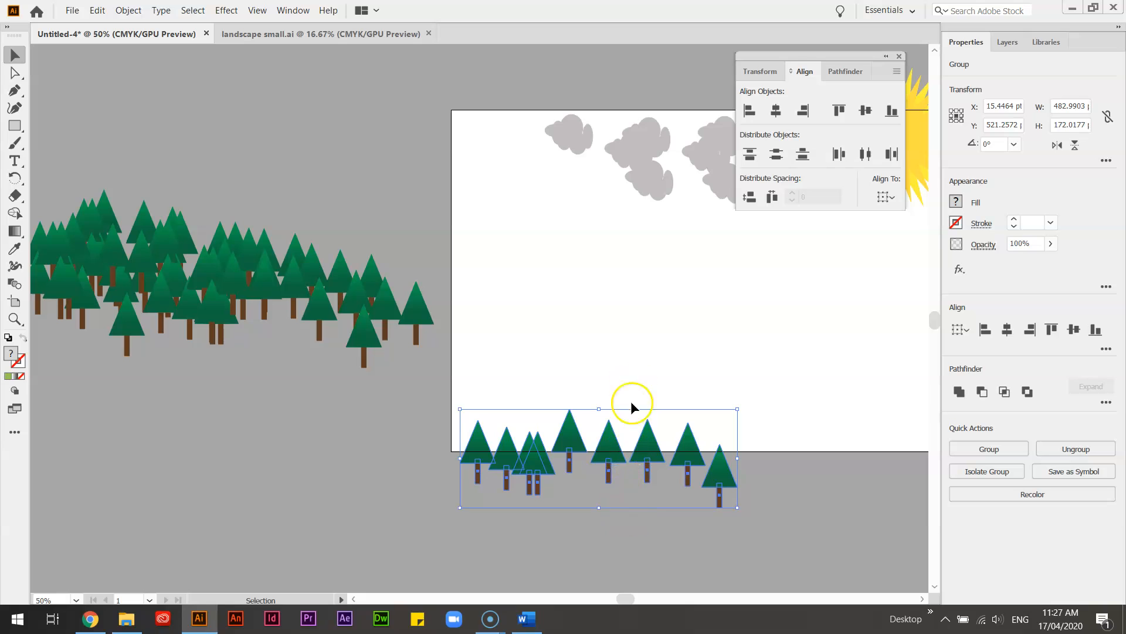
left_click(865, 110)
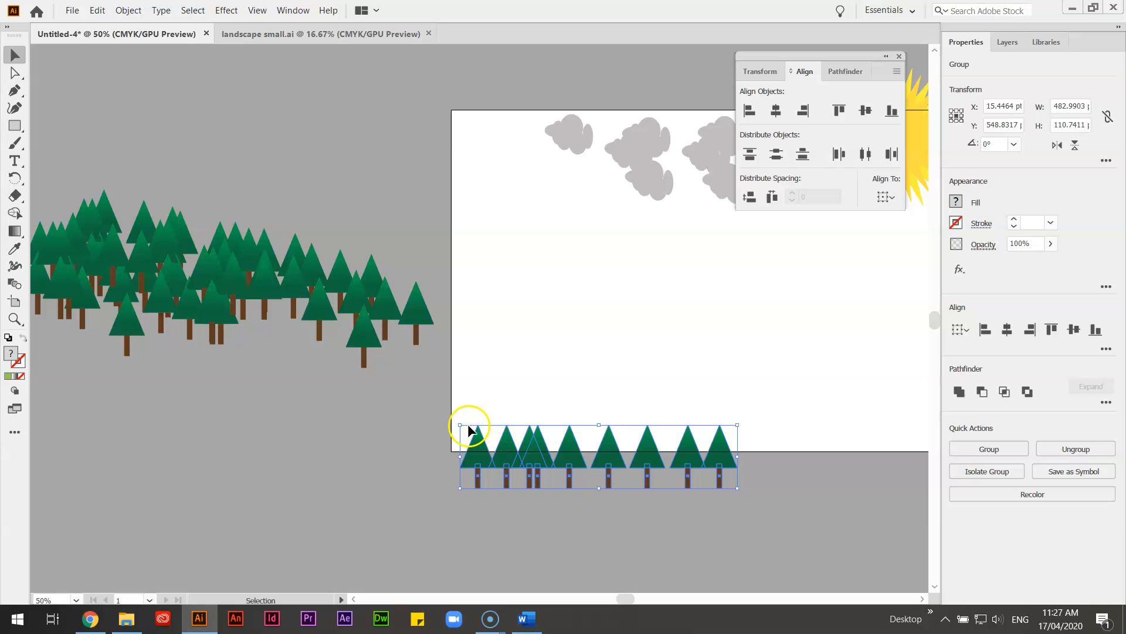
left_click(690, 364)
Enlarge the third tree from the row's right end to about 130 x 232 pt and shrink the last tree to about 37 x 65 pt
left_click(648, 452)
left_click_drag(666, 427, 730, 355)
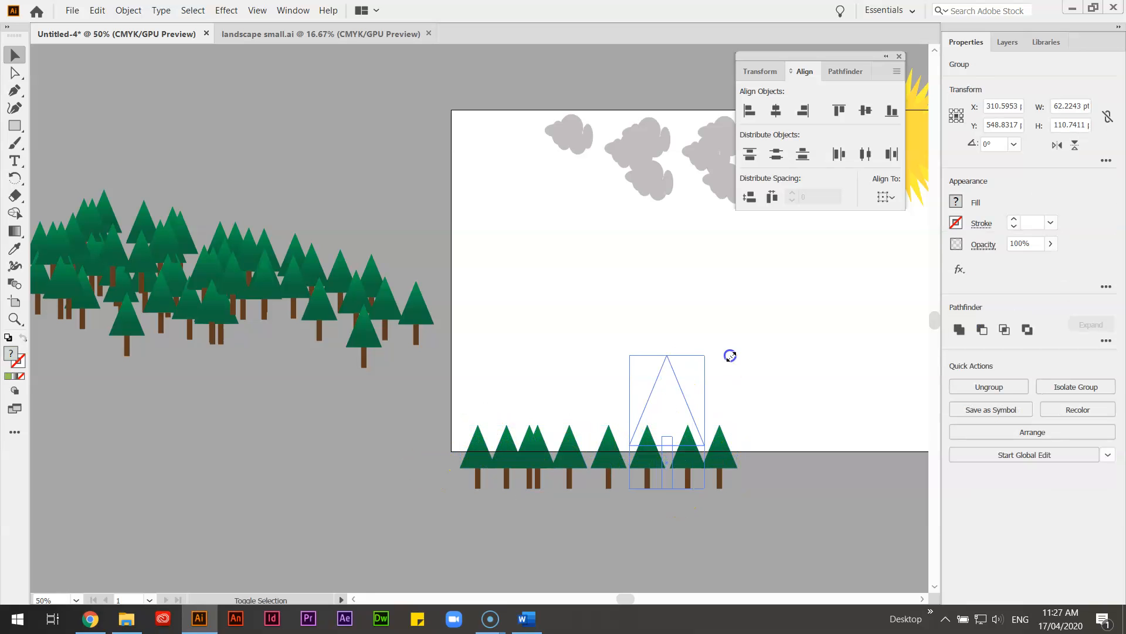
left_click(727, 461)
left_click_drag(738, 488, 720, 463)
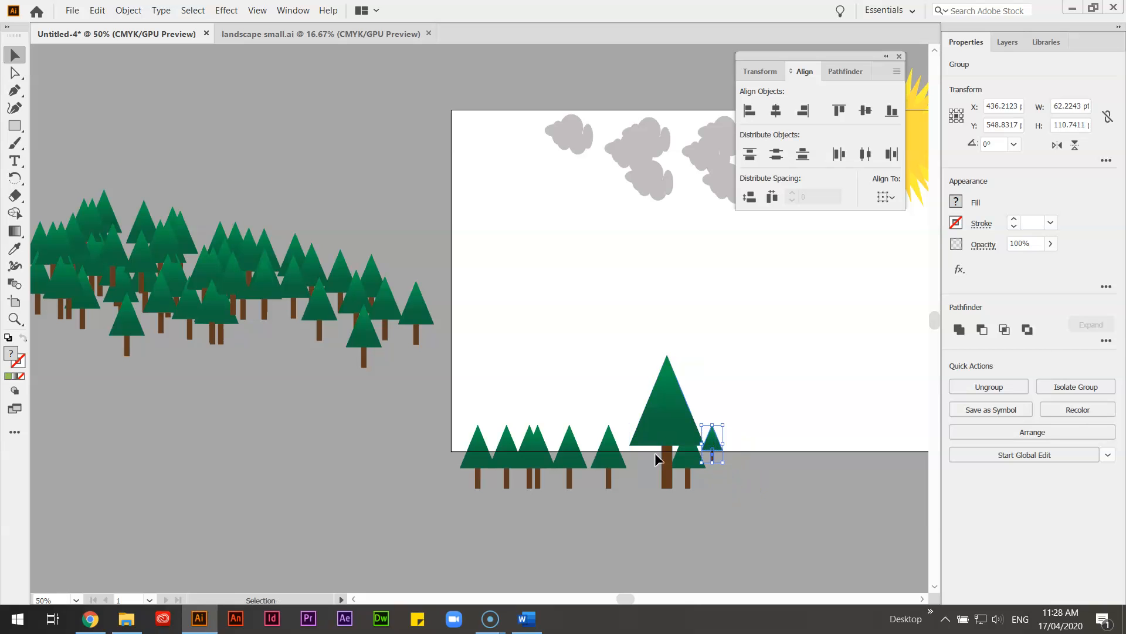
Align the whole row of resized trees by their top edges, and replace that with bottom-edge alignment
left_click_drag(417, 382, 830, 452)
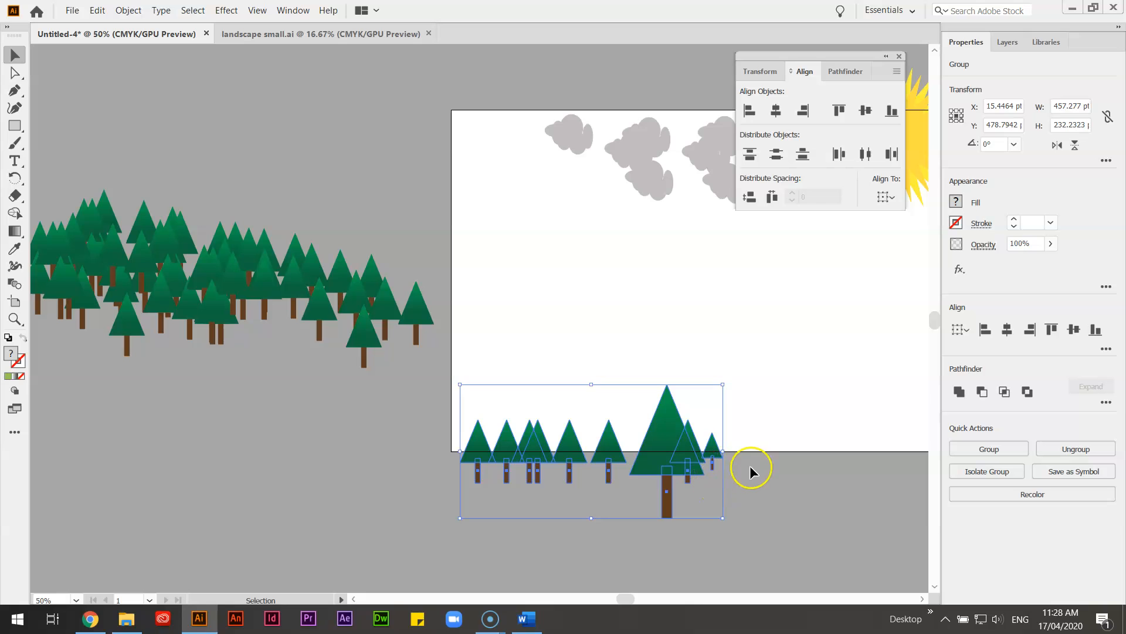
left_click(839, 110)
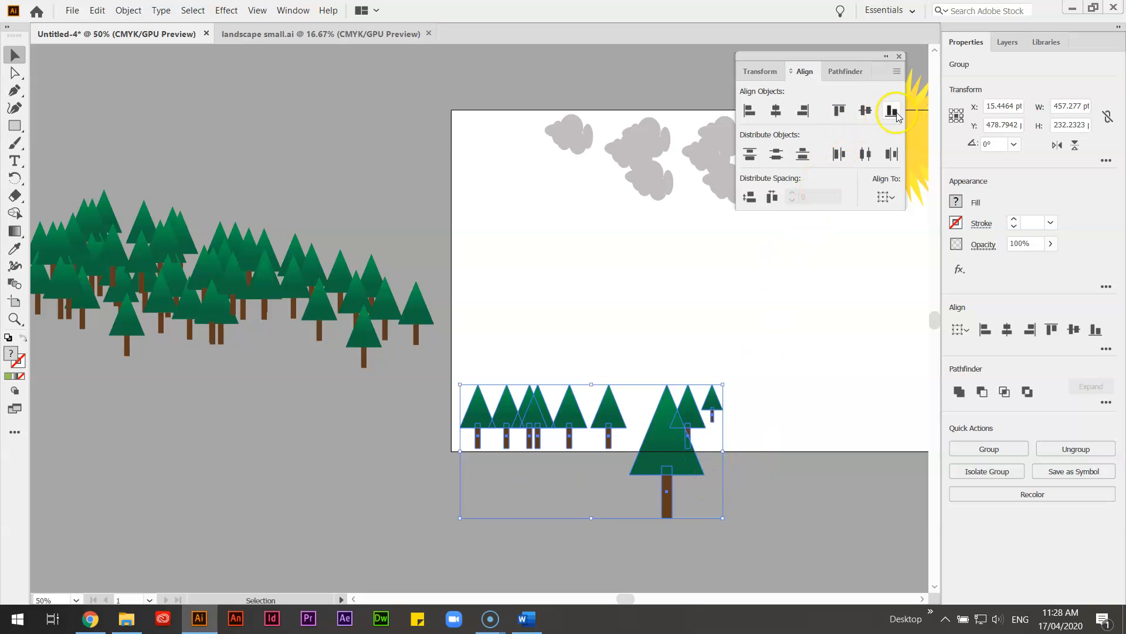
left_click(893, 111)
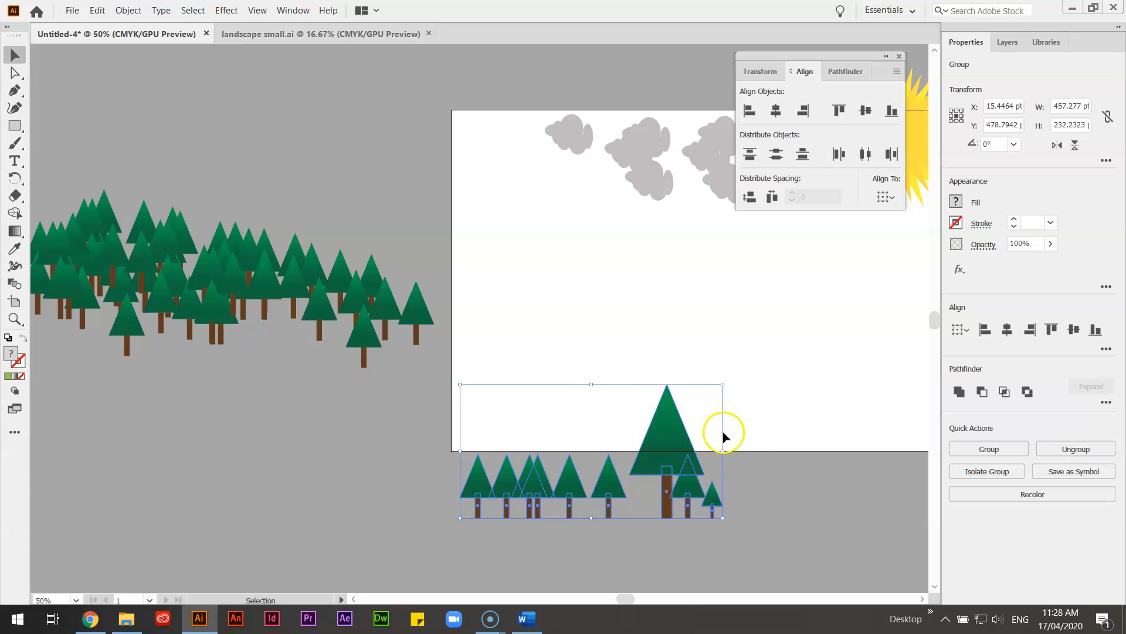
left_click(772, 417)
Distribute all trees in the row evenly by their horizontal centres
left_click(684, 435)
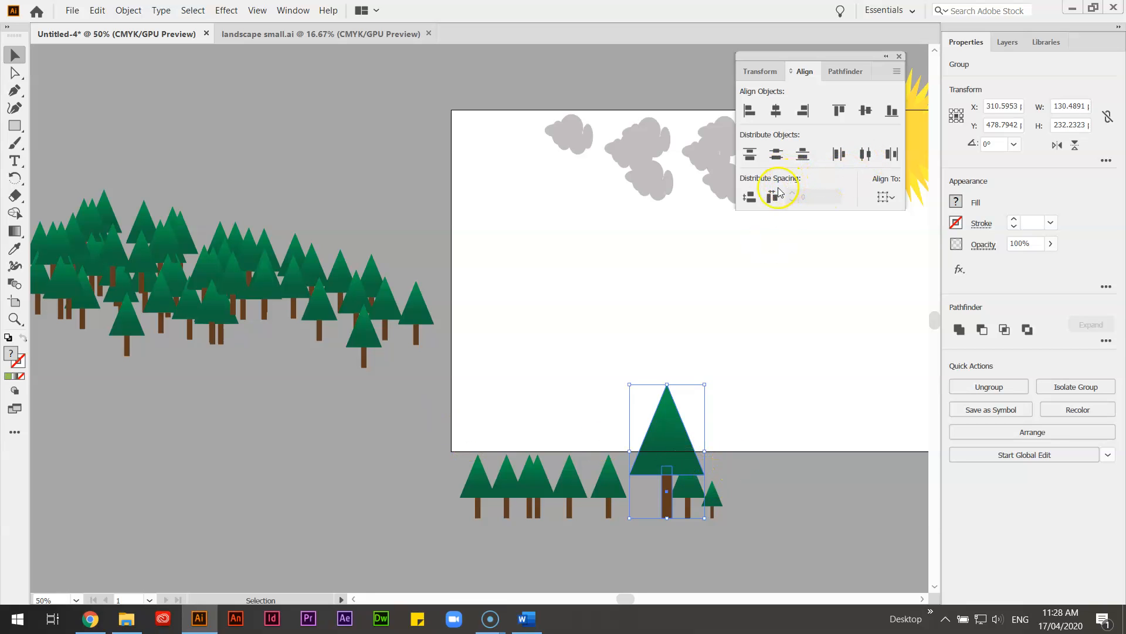
left_click_drag(439, 410, 781, 541)
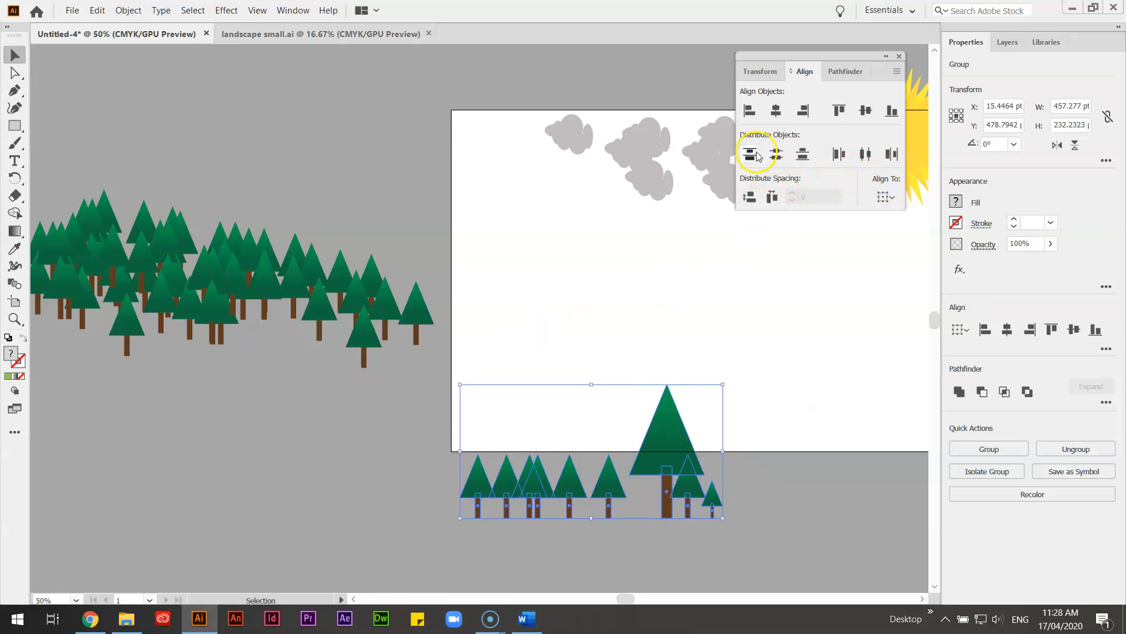
left_click(865, 154)
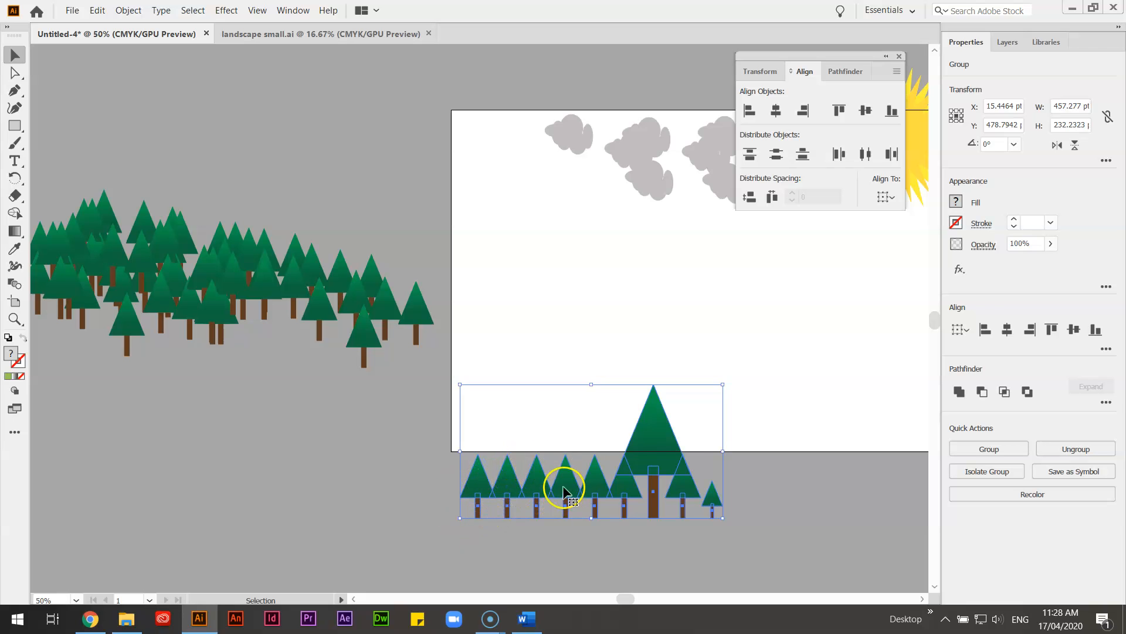
Enlarge the biggest tree in the row to about 310 pt tall
left_click(659, 441, "shift")
left_click(659, 447, "shift")
left_click_drag(691, 385, 755, 343)
left_click(713, 498)
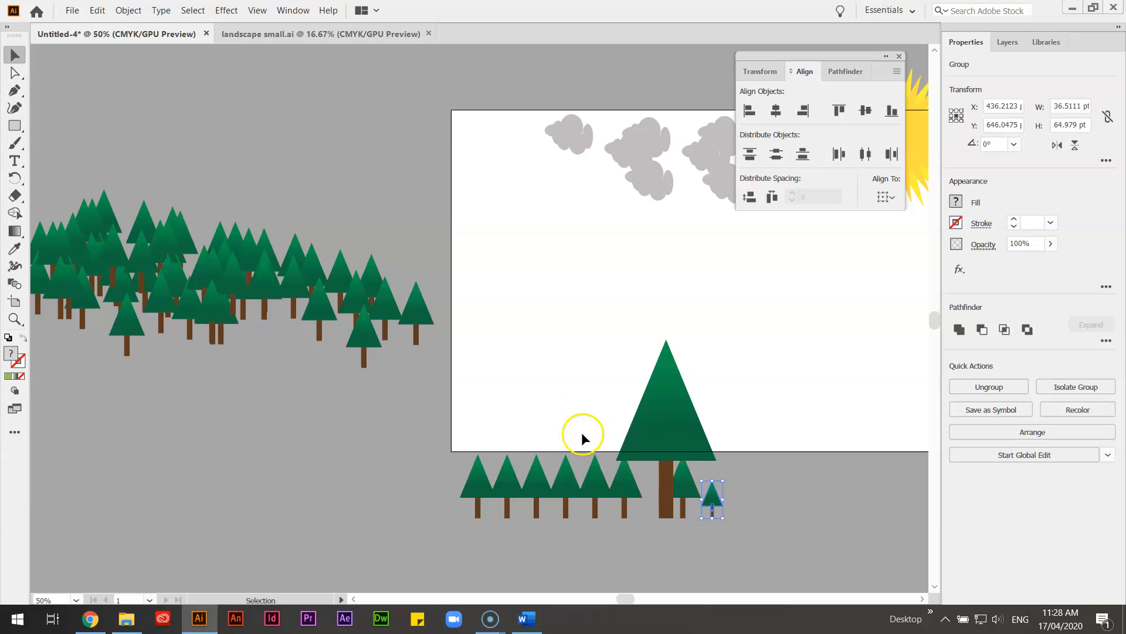
Select the whole tree row and redistribute it by horizontal centres to account for the enlarged tree
left_click_drag(519, 430, 675, 499)
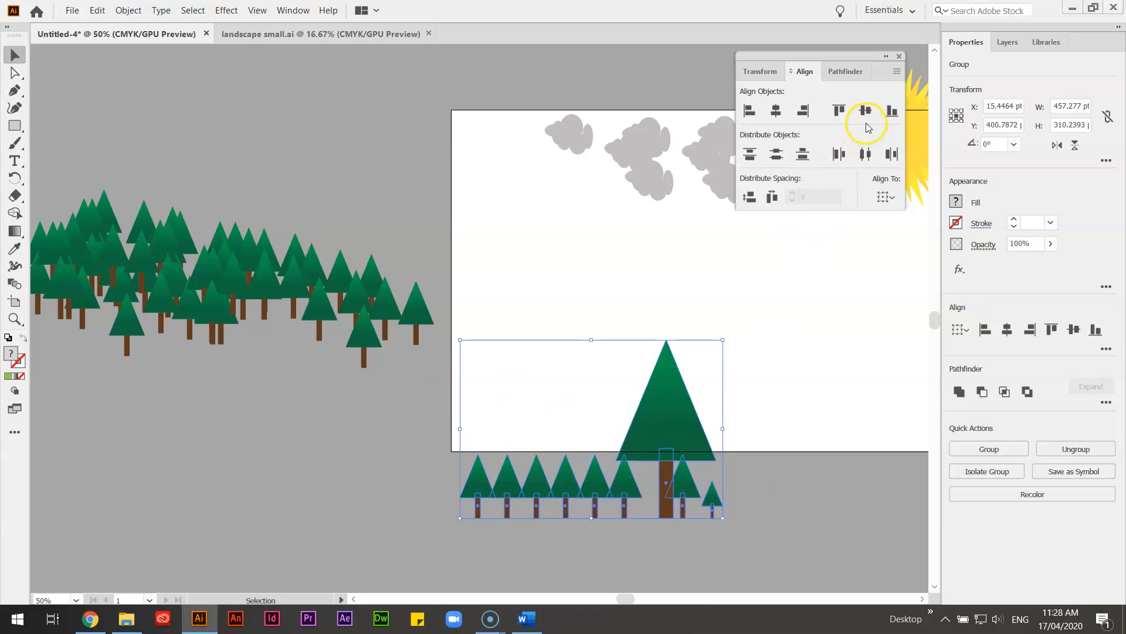
left_click(866, 155)
left_click(793, 388)
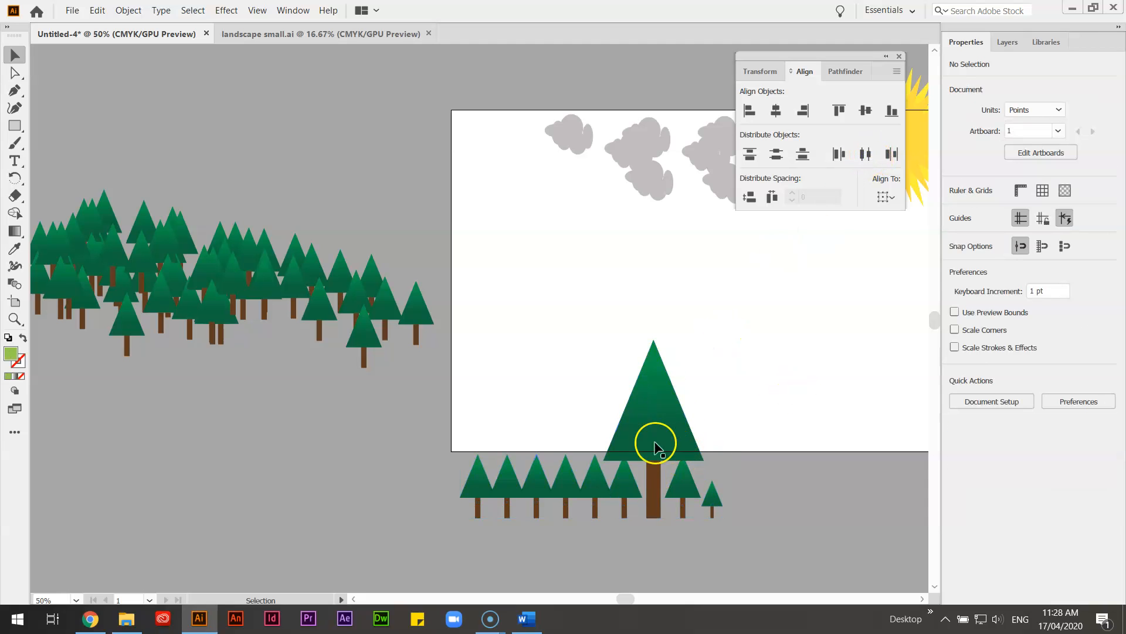
Try aligning the tree row by vertical centres, and undo that alignment
left_click_drag(448, 427, 622, 463)
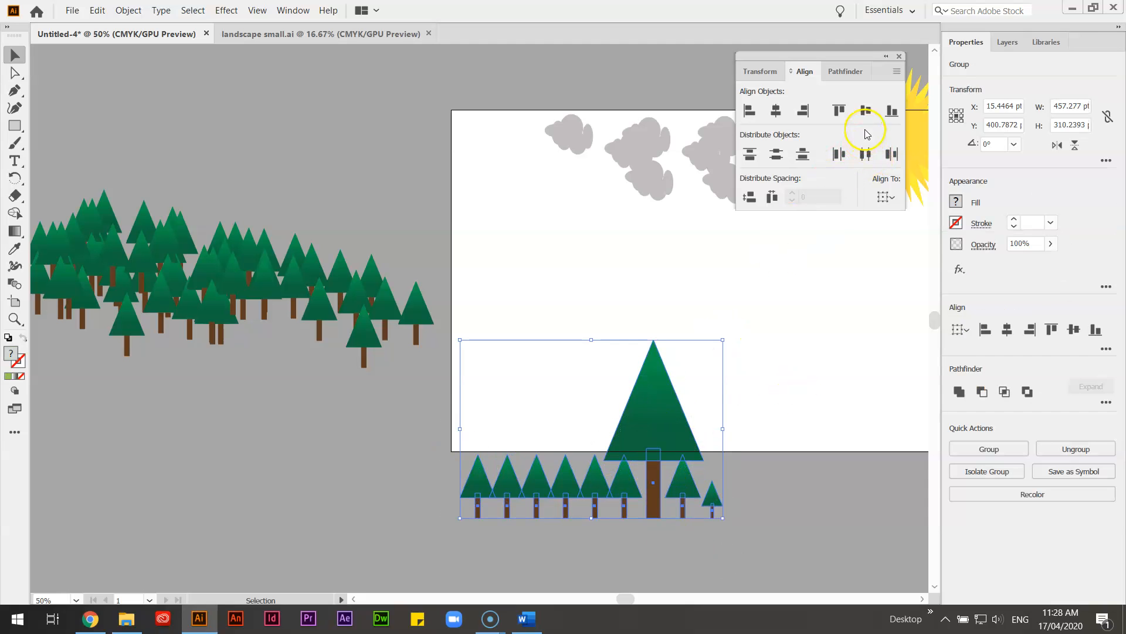
left_click(866, 111)
key("ctrl+shift+a")
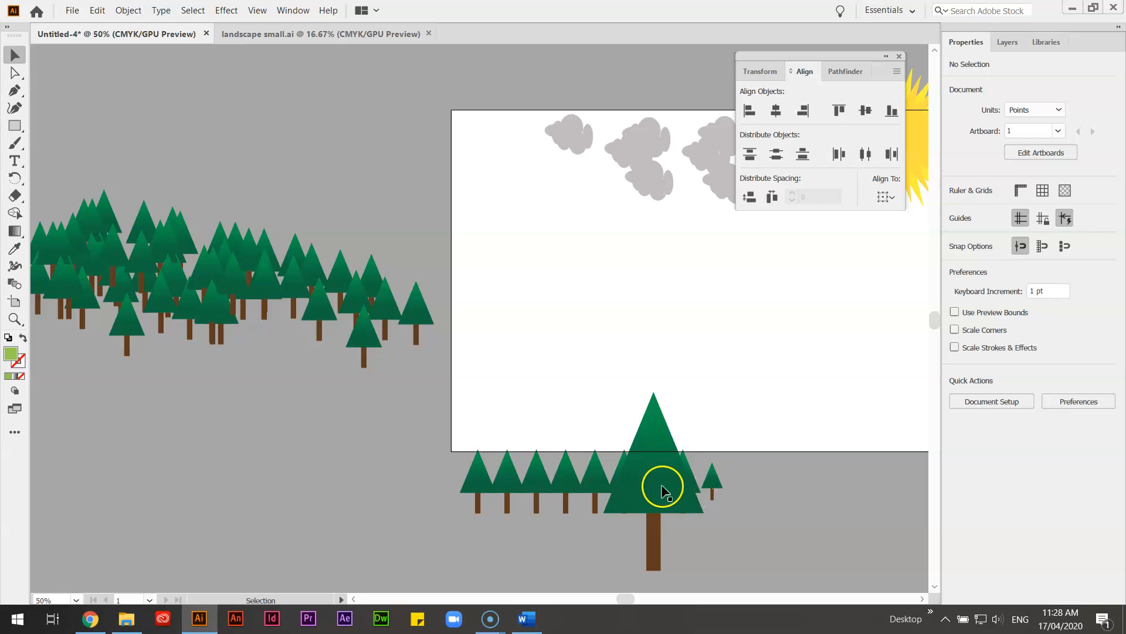
key("ctrl+z")
left_click(753, 464)
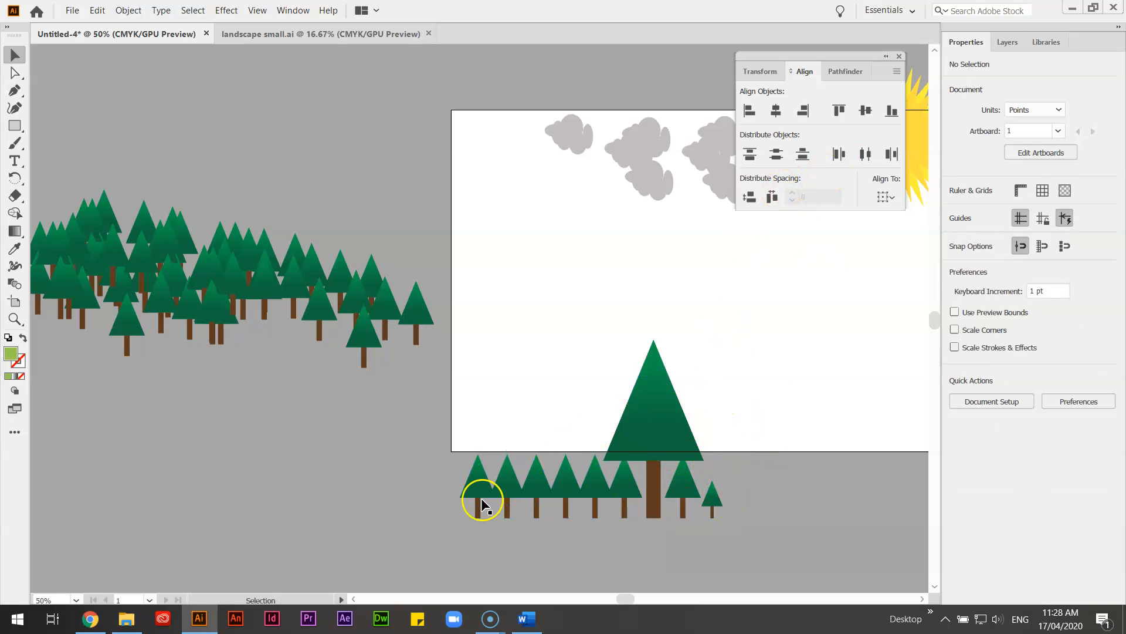
Select the whole tree row and try its first tree and its smallest last tree in turn as the key object
left_click(478, 481)
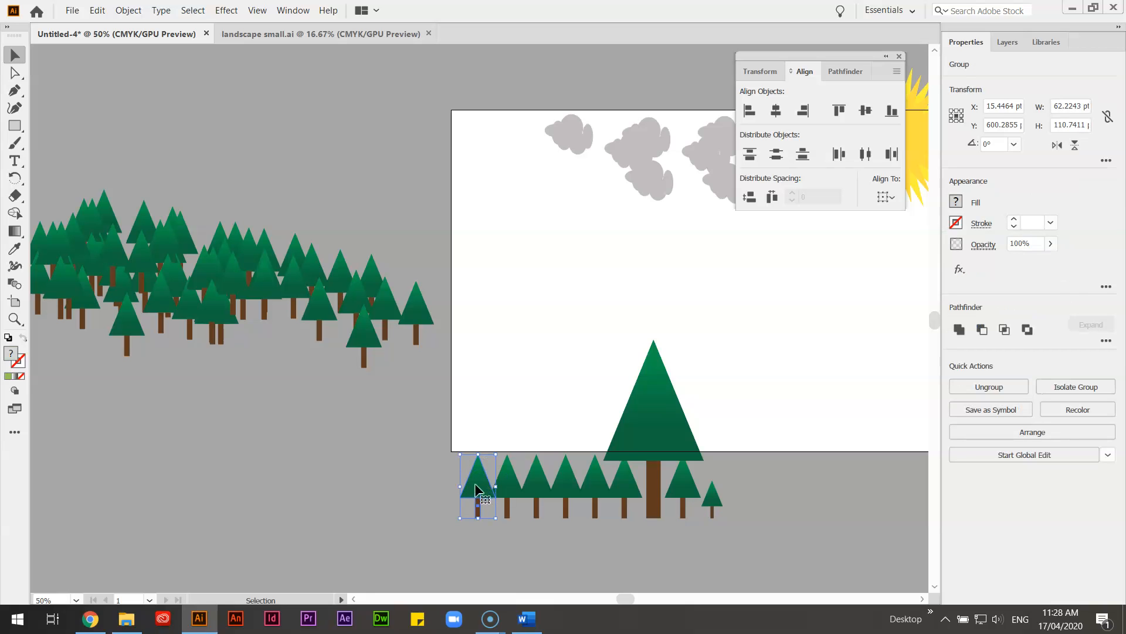
left_click(717, 495)
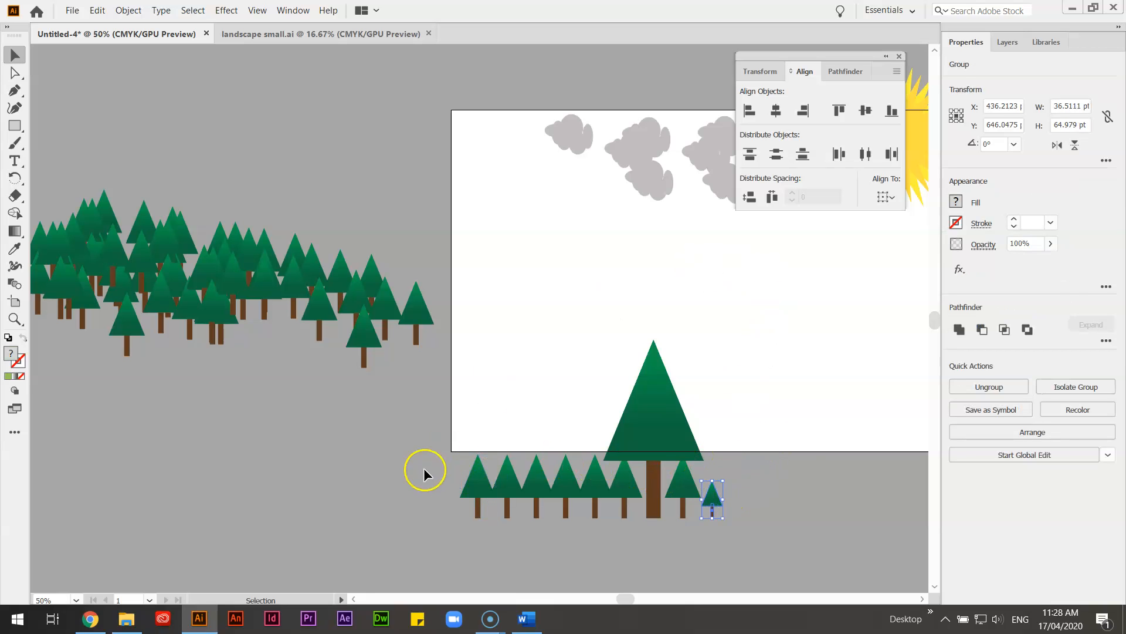
left_click_drag(432, 415, 741, 508)
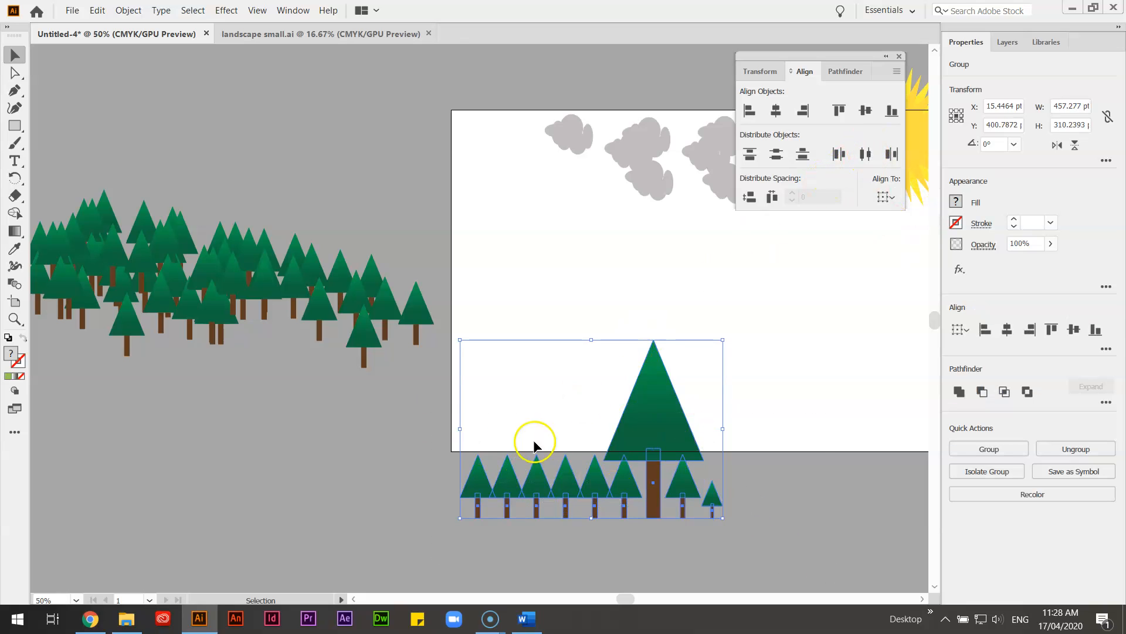
left_click(465, 485)
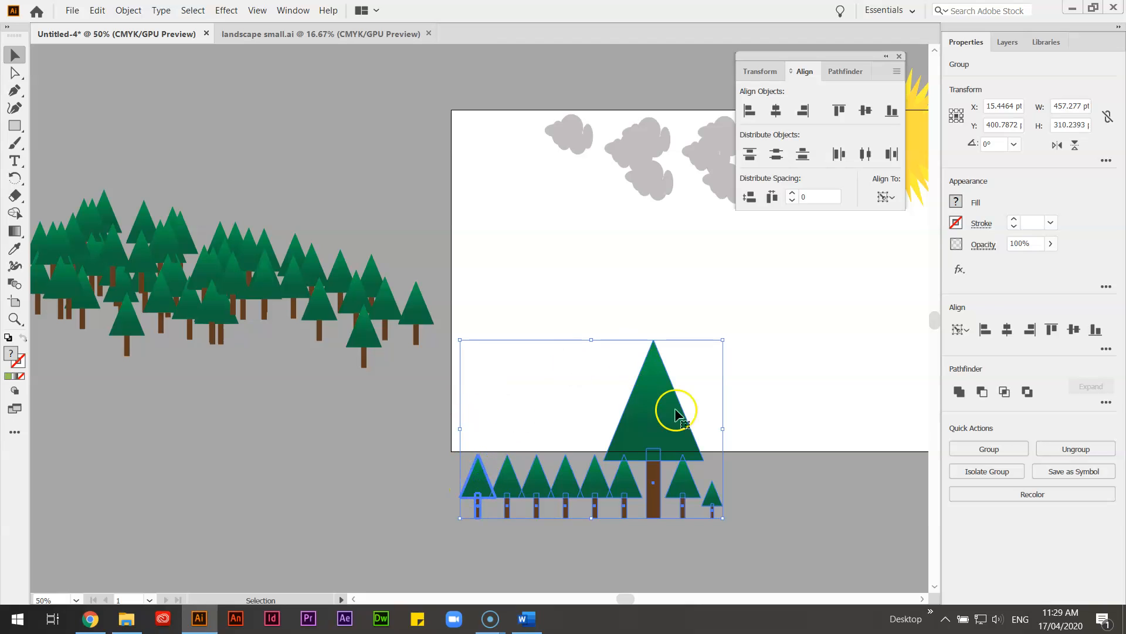
left_click(712, 495)
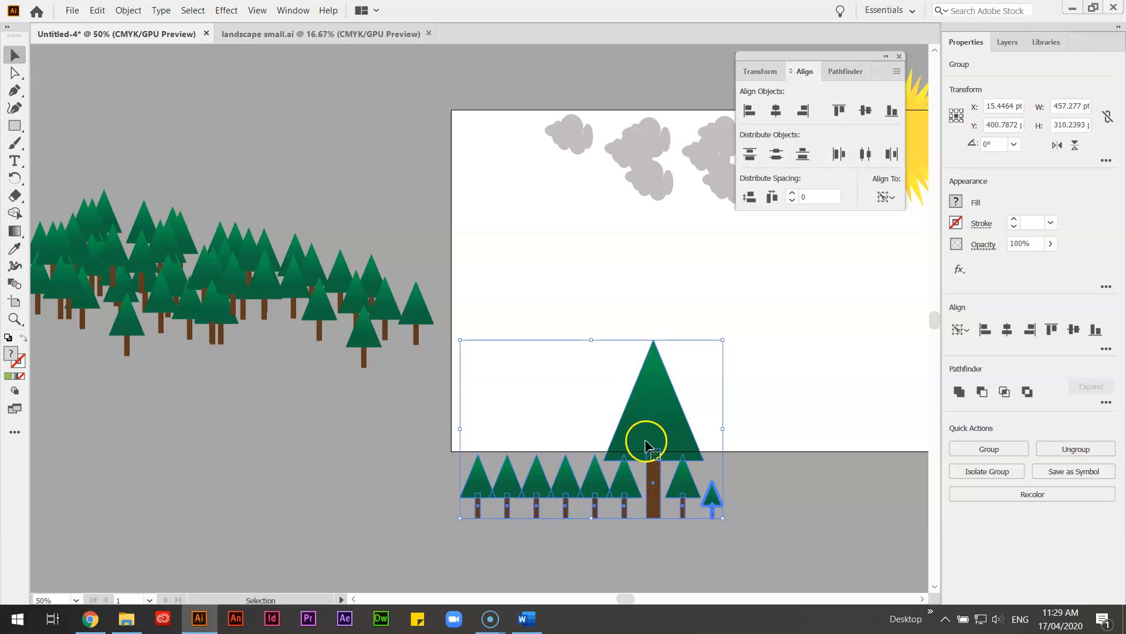
left_click(754, 478)
Move the smallest tree outward so the row spans about 760 pt, and distribute all the trees by horizontal centres
left_click_drag(711, 495, 886, 491)
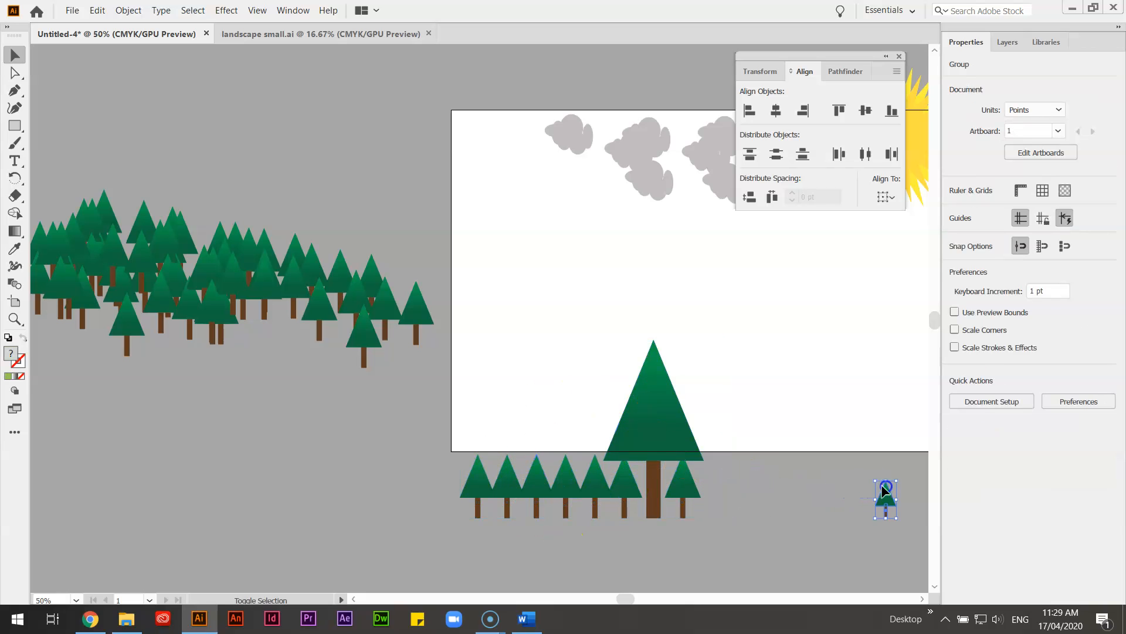
left_click_drag(435, 422, 896, 331)
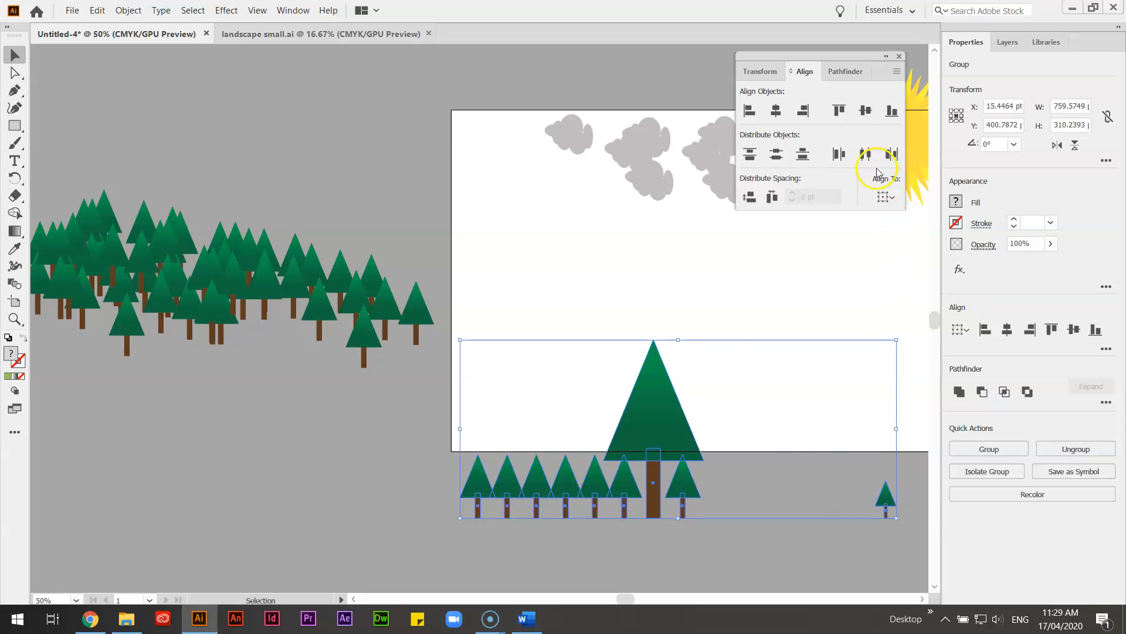
left_click(865, 153)
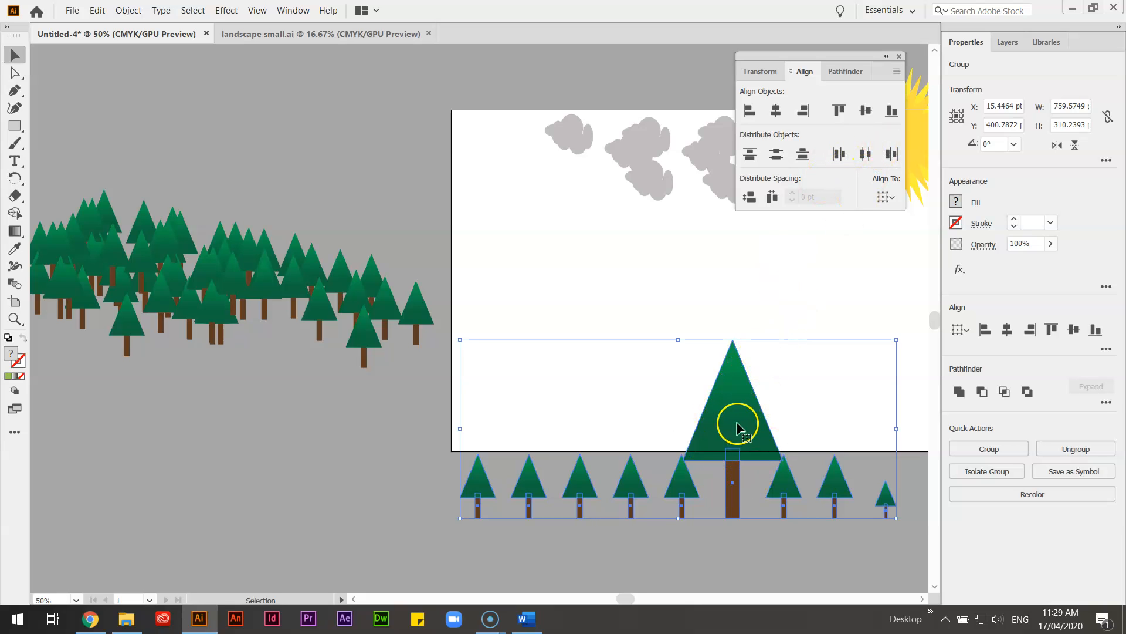
Align the widened row by vertical centres, and try equal horizontal spacing before returning to horizontal-centre distribution
left_click(865, 110)
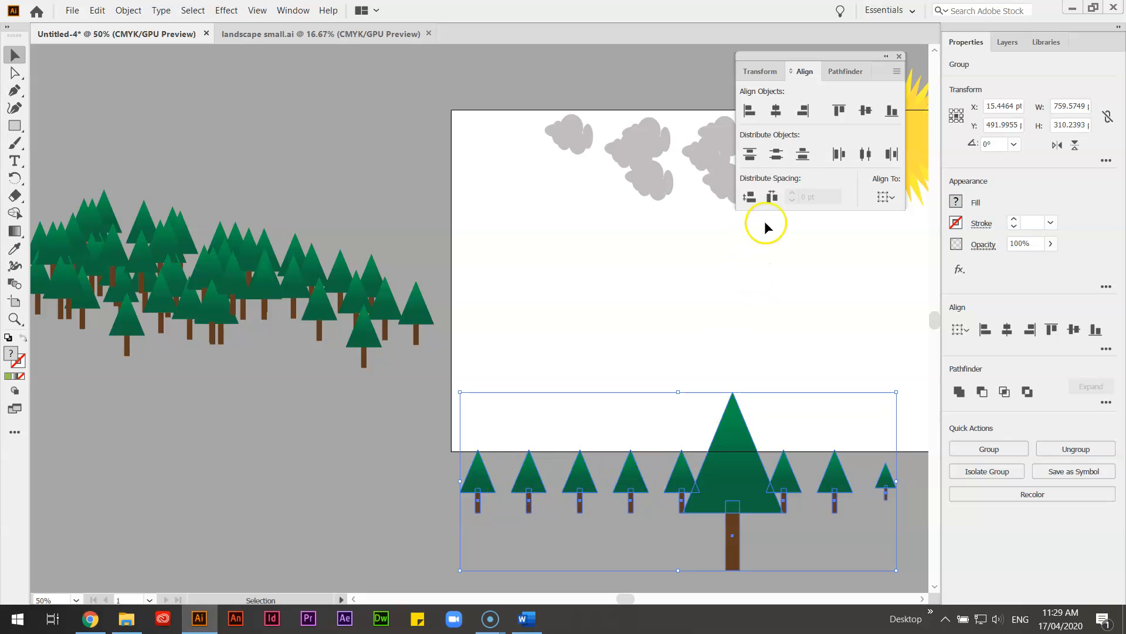
left_click(771, 197)
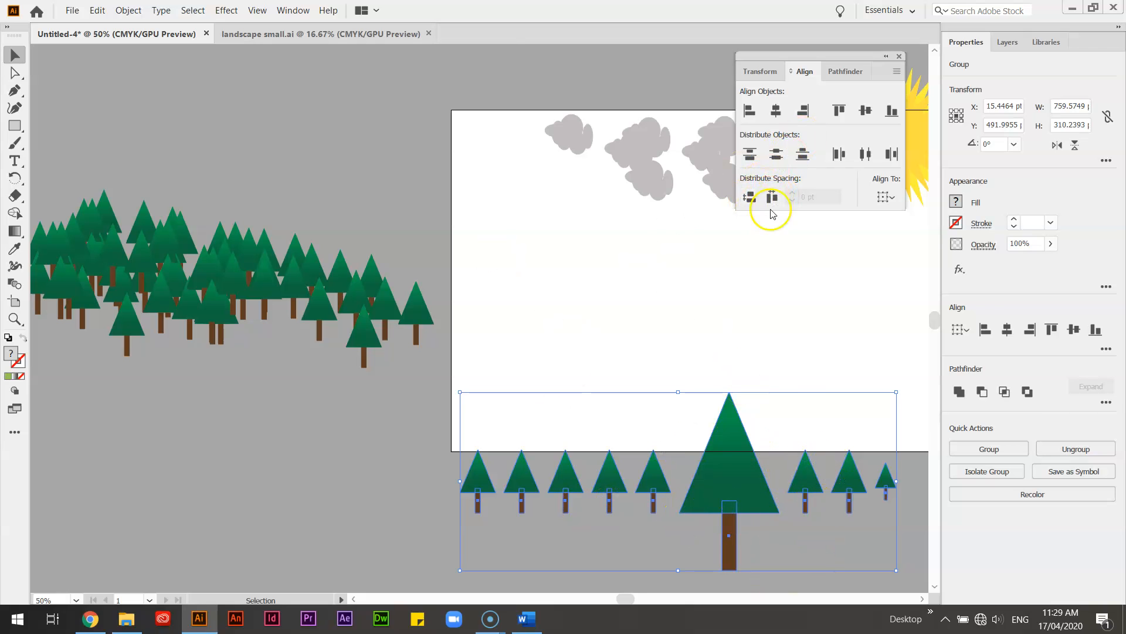
left_click(865, 154)
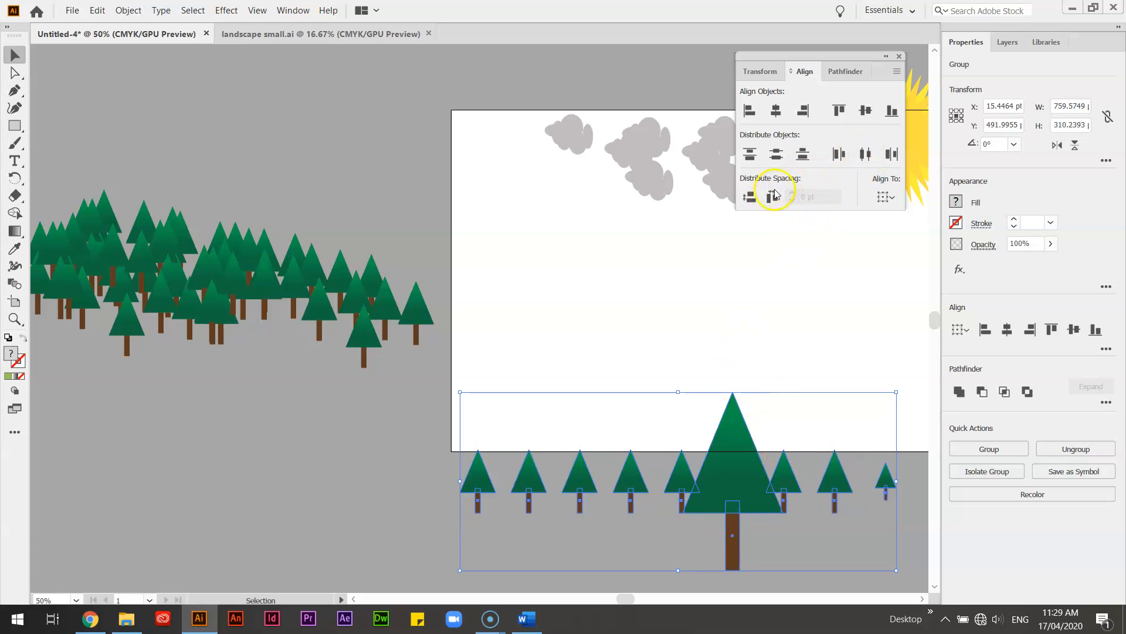
left_click(759, 410)
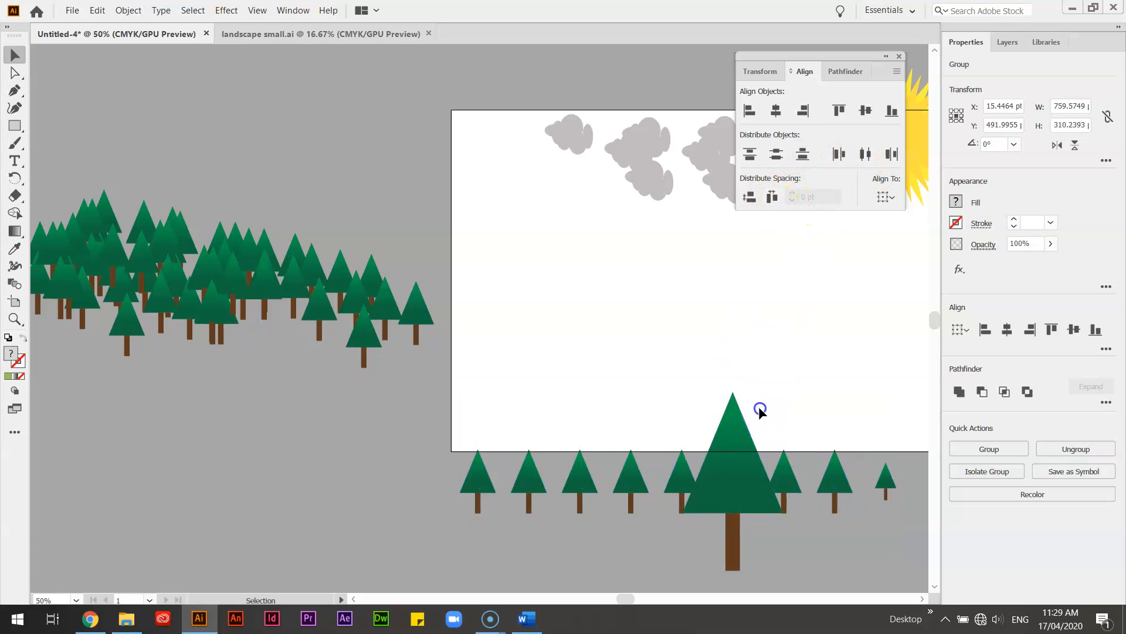
Delete the largest and the smallest trees from the row
left_click(731, 437)
key("Delete")
left_click(882, 478)
key("Delete")
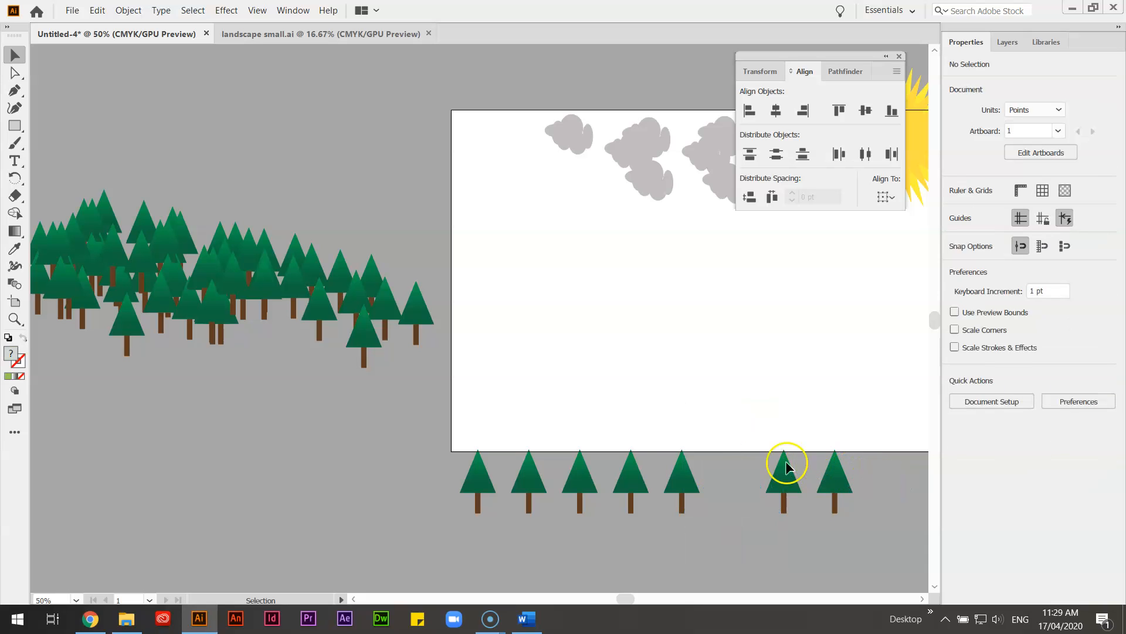
Fill the row with tree copies to make 14 trees, and distribute them all by horizontal centres
left_click_drag(437, 424, 868, 520)
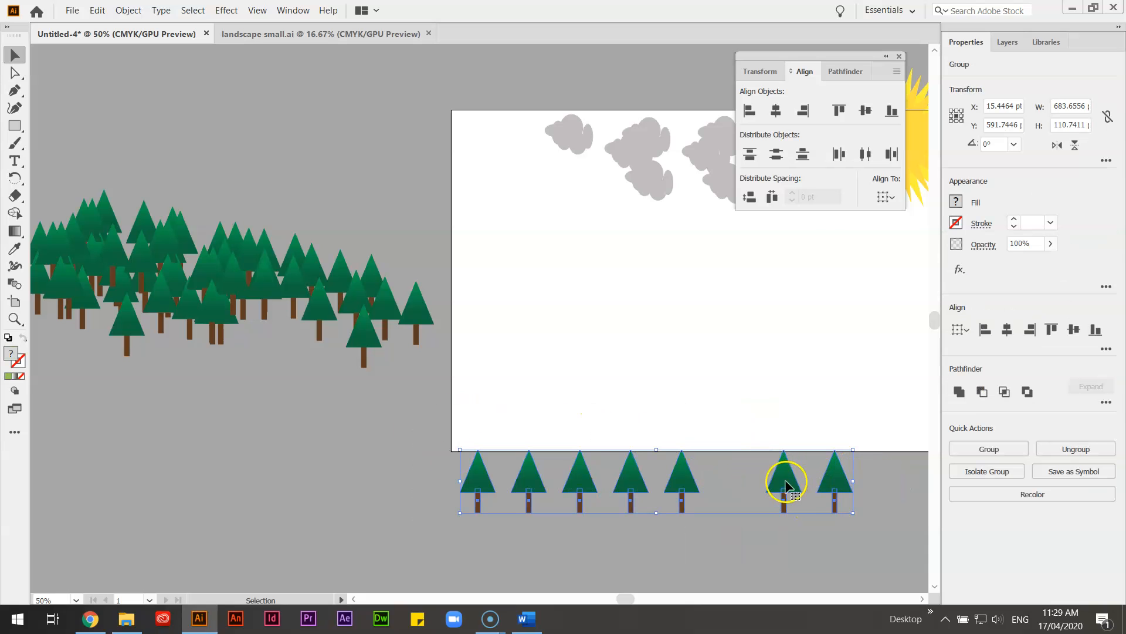
left_click(871, 156)
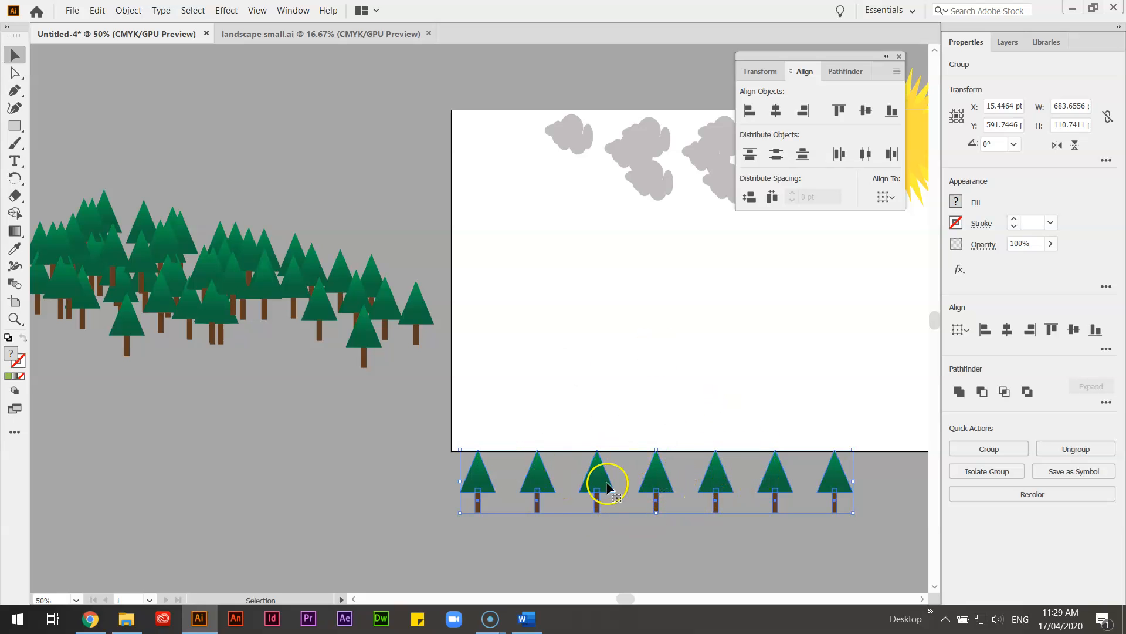
left_click_drag(717, 482, 692, 480)
left_click_drag(387, 439, 848, 510)
left_click(866, 154)
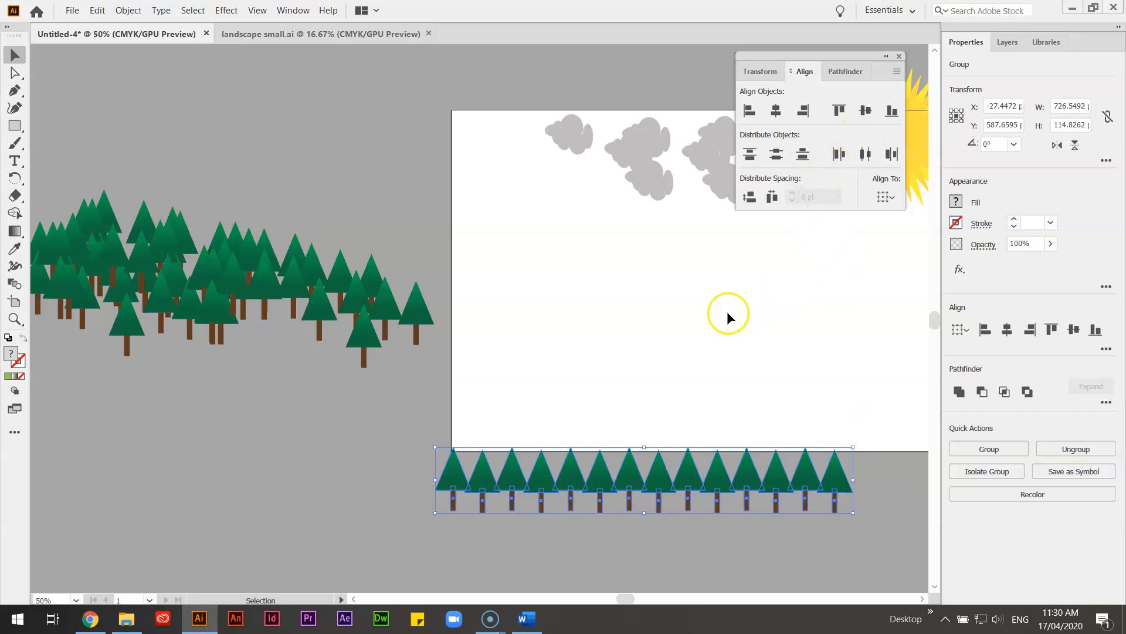
Align the 14 trees by vertical centres
left_click(726, 315)
left_click_drag(410, 433, 861, 532)
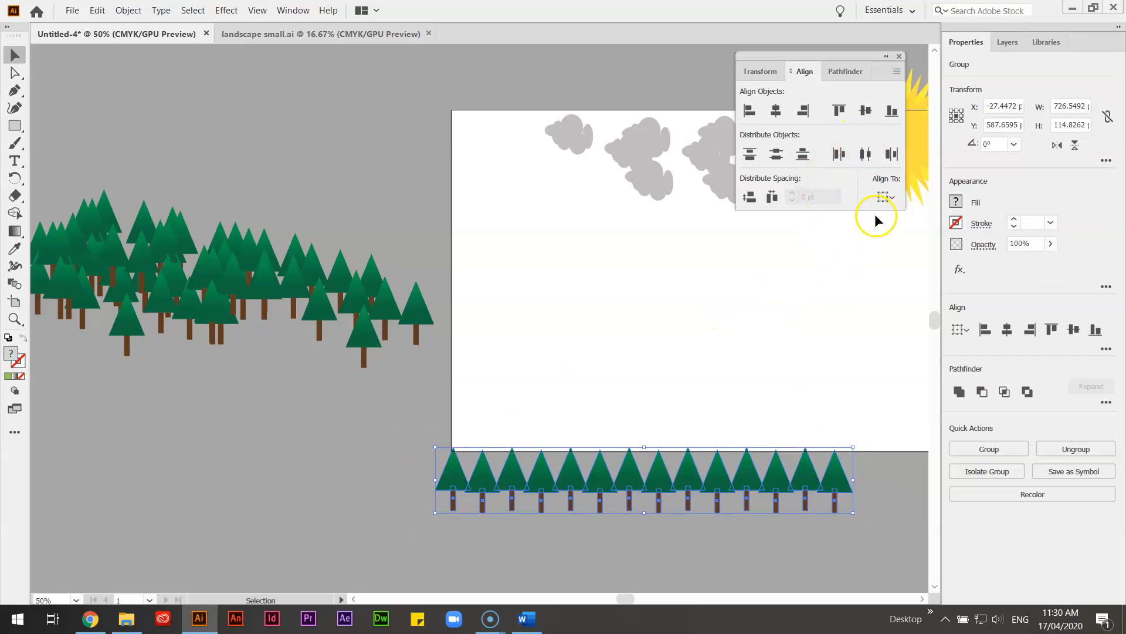
left_click(660, 525)
left_click_drag(453, 425, 884, 545)
left_click(865, 111)
Group the 14 aligned trees into a single row
key("ctrl+shift+a")
left_click_drag(465, 495, 785, 502)
left_click_drag(444, 452, 865, 521)
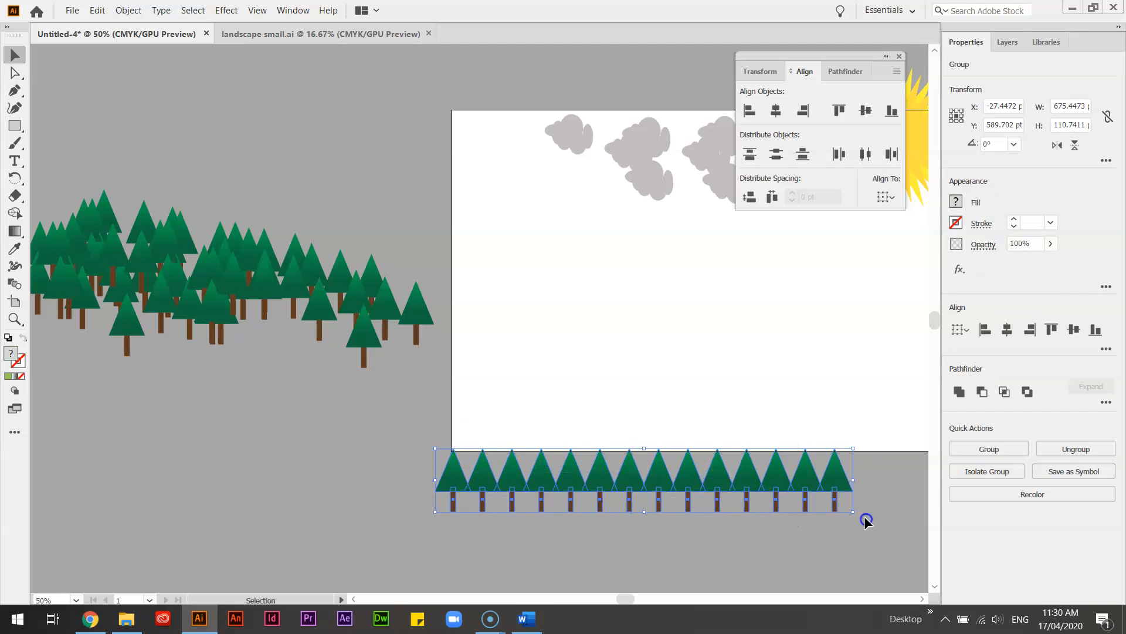
key("ctrl+g")
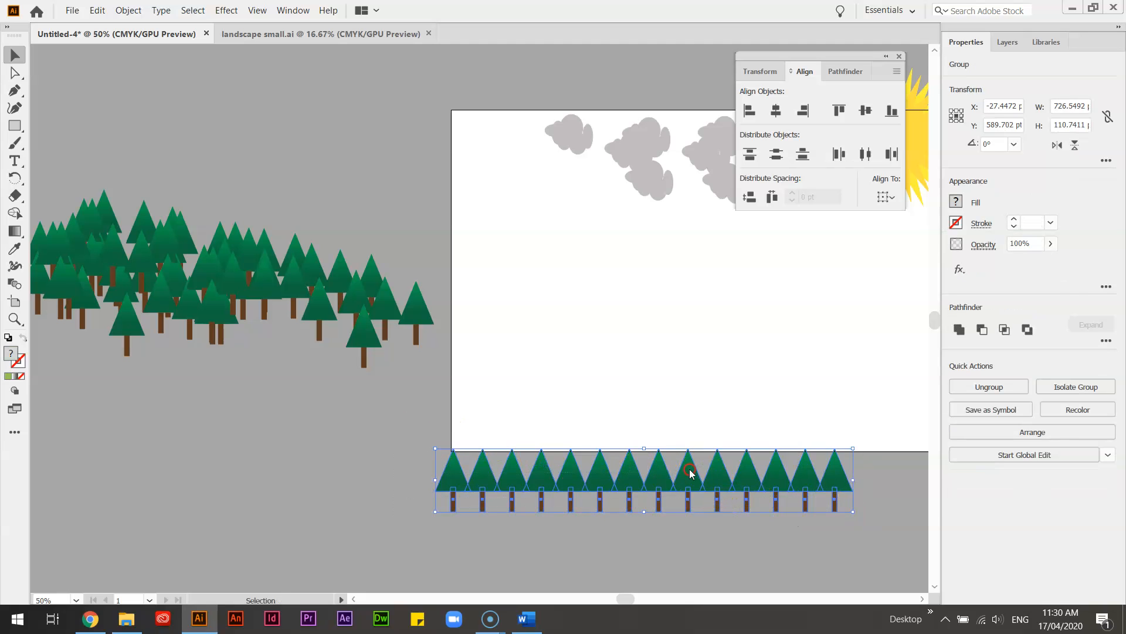
right_click(691, 470)
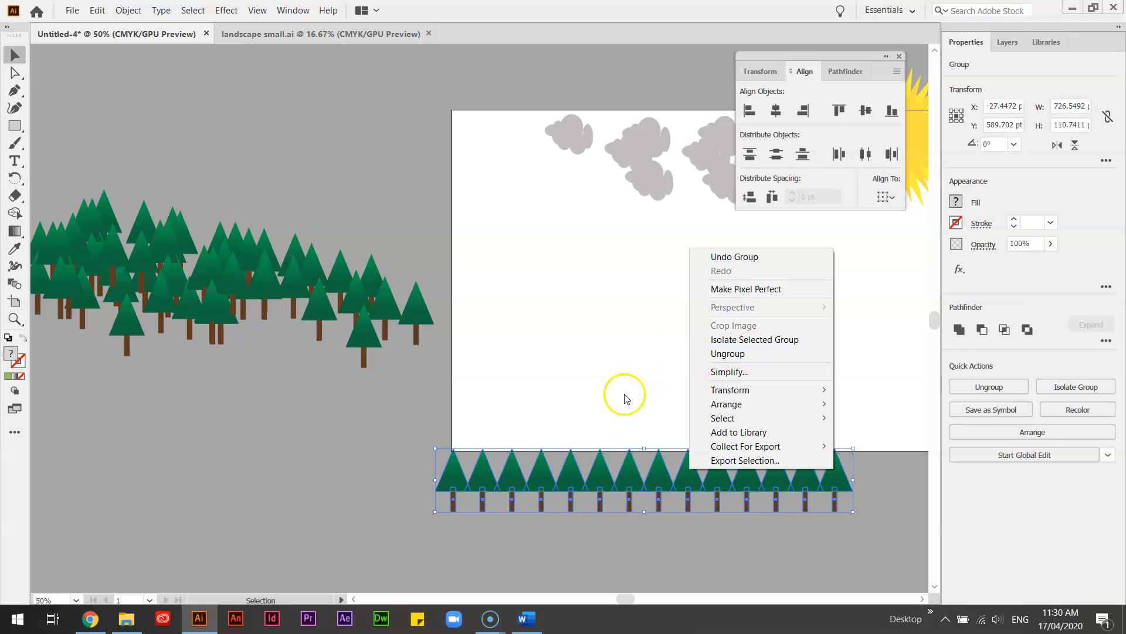
Duplicate the grouped tree row upward over the artboard until there are seven overlapping rows
left_click(641, 470)
left_click(635, 469)
left_click_drag(636, 469, 585, 262)
Align the seven tree rows by horizontal centres and distribute them by vertical centres
left_click_drag(521, 214, 709, 548)
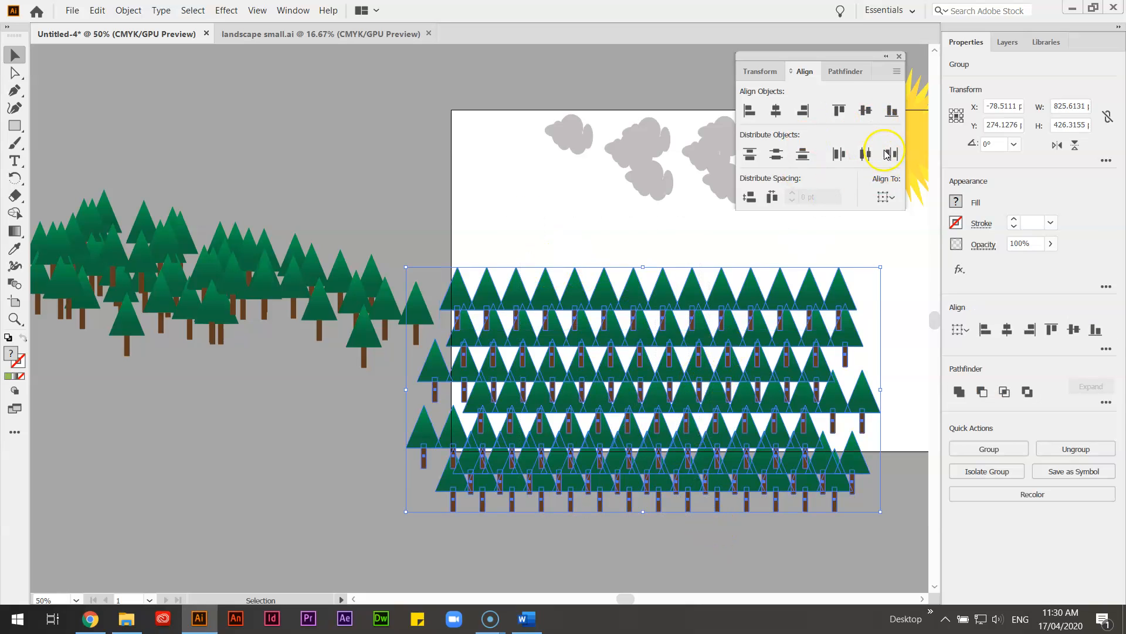
left_click(778, 109)
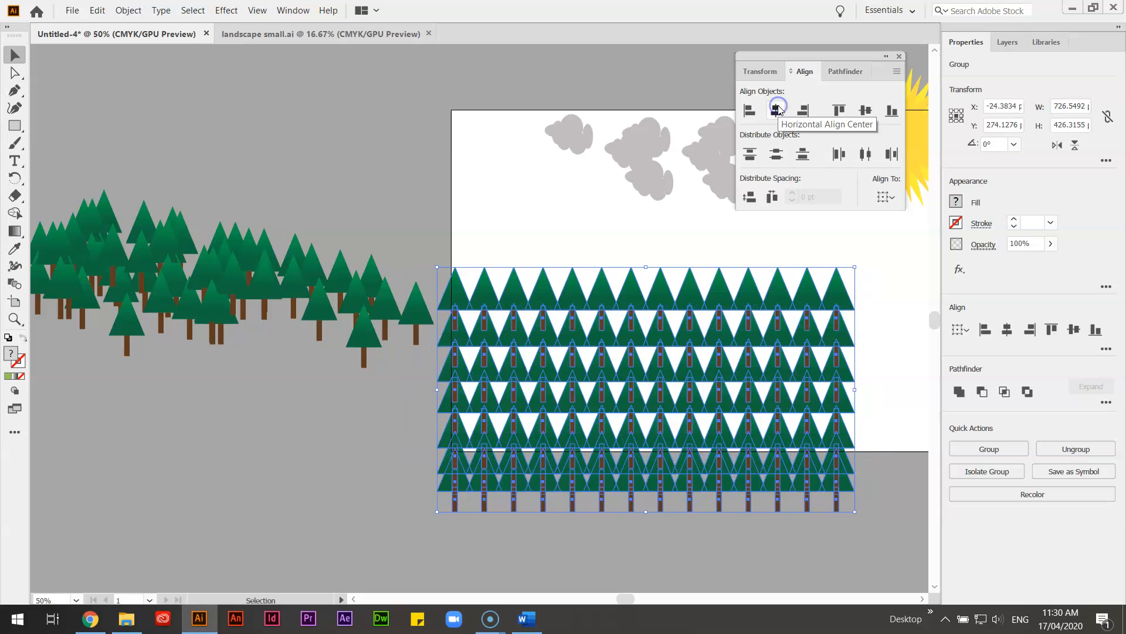
left_click(776, 152)
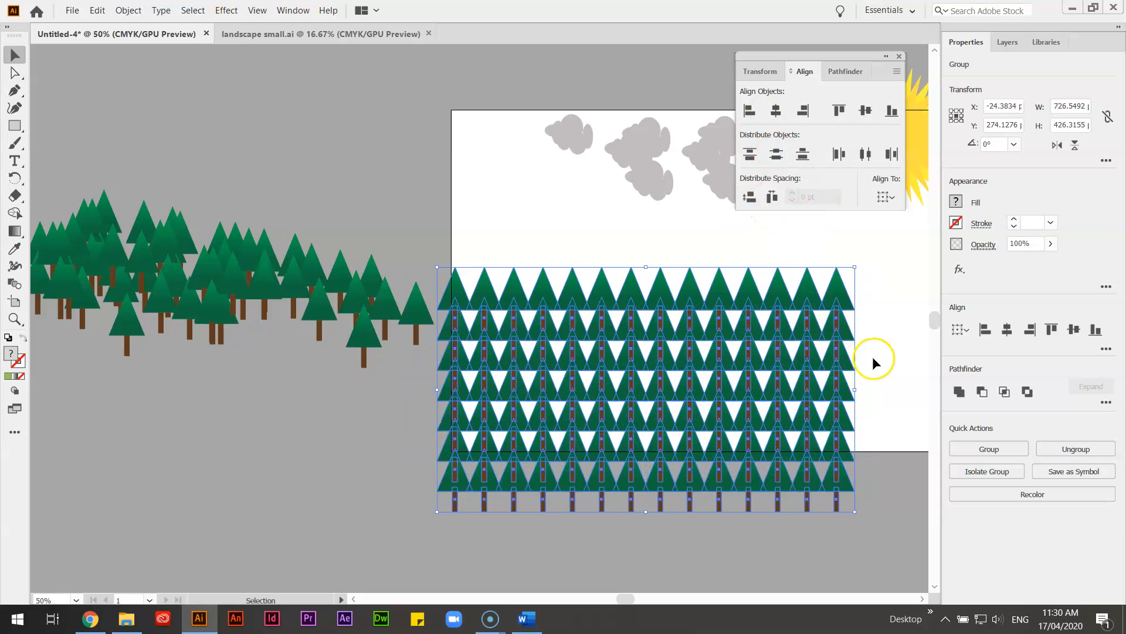
left_click(850, 470)
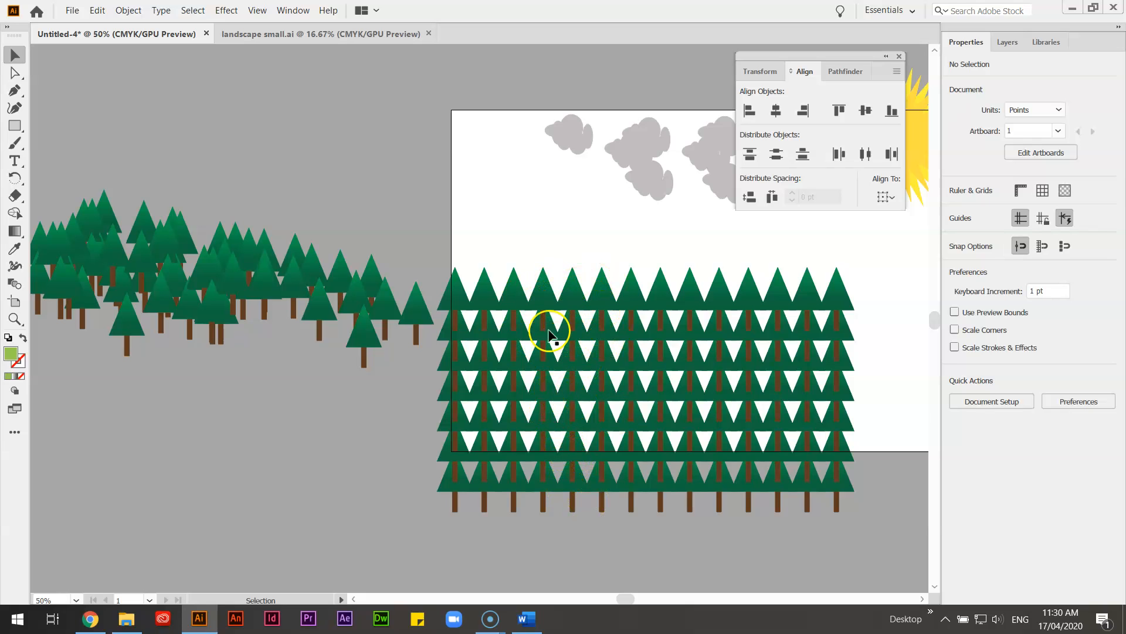
Bring the upper rows to the front in turn, working down to the fourth row, so each overlaps the one above
left_click(575, 301)
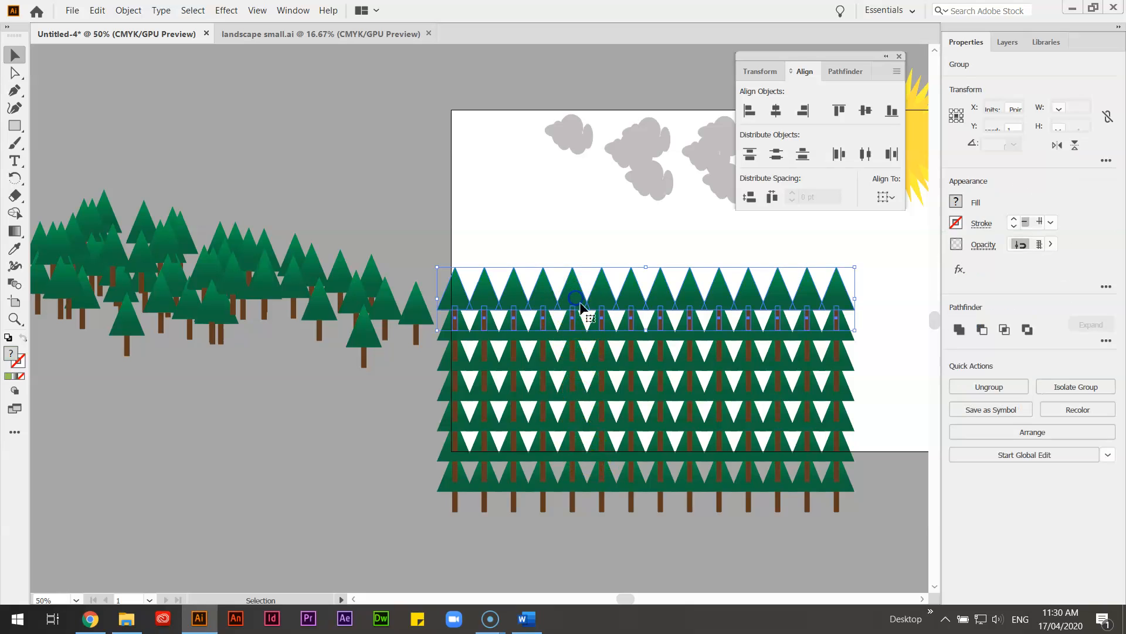
key("ctrl")
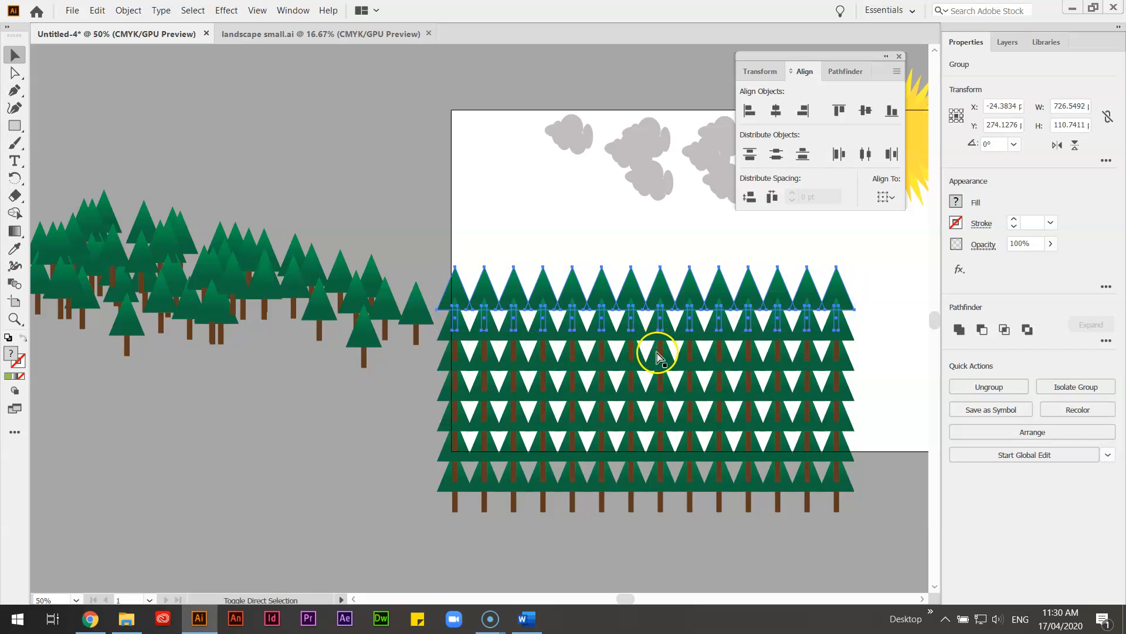
left_click(867, 334)
left_click(847, 368)
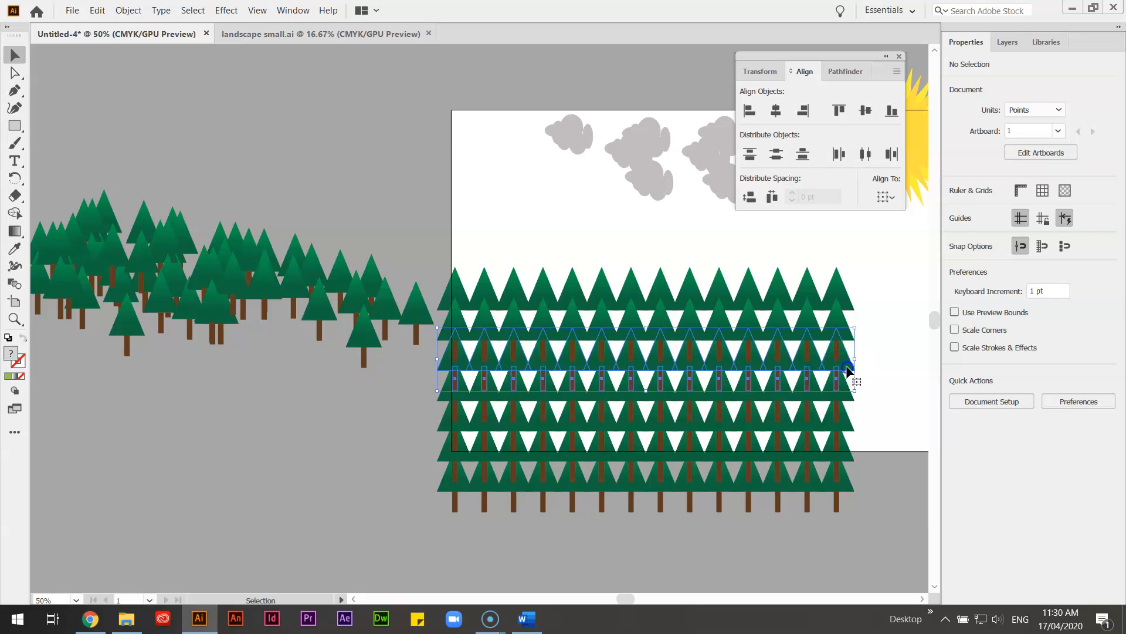
left_click(847, 369)
key("ctrl")
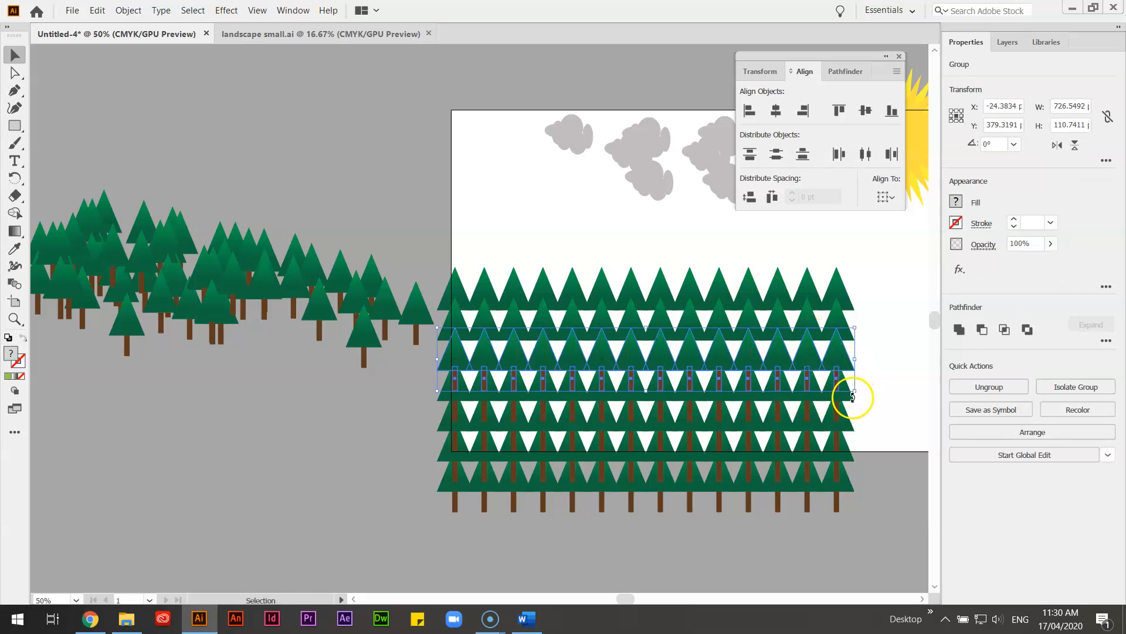
left_click(848, 400)
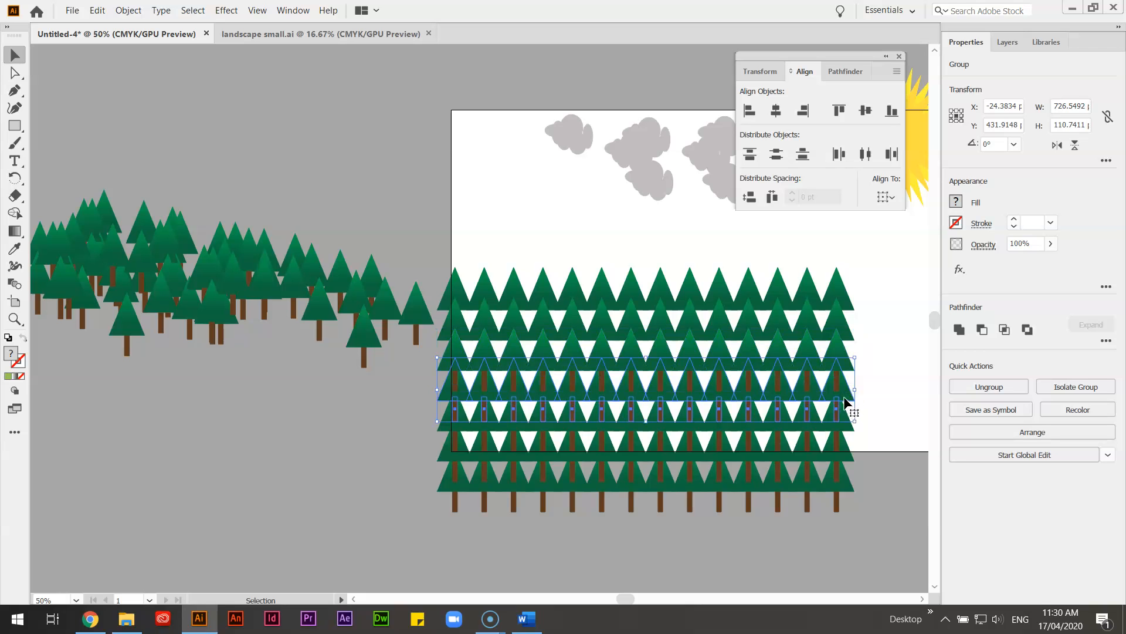
key("ctrl+shift+]")
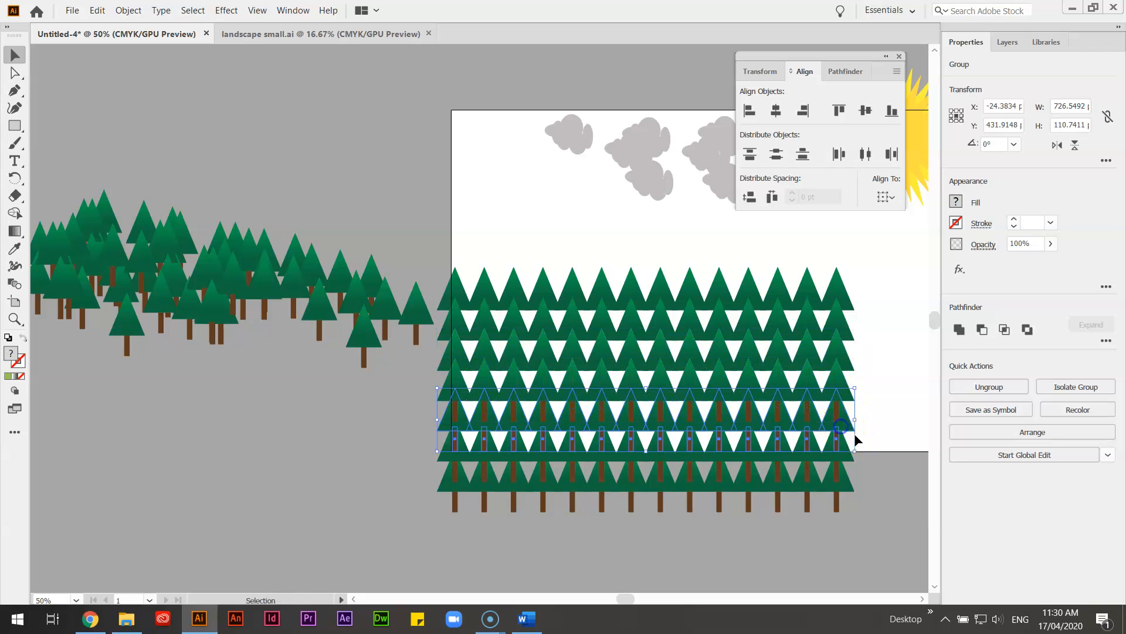
Bring the remaining lower rows to the front in turn, from the fifth row down to the bottom row
left_click_drag(871, 521, 828, 476)
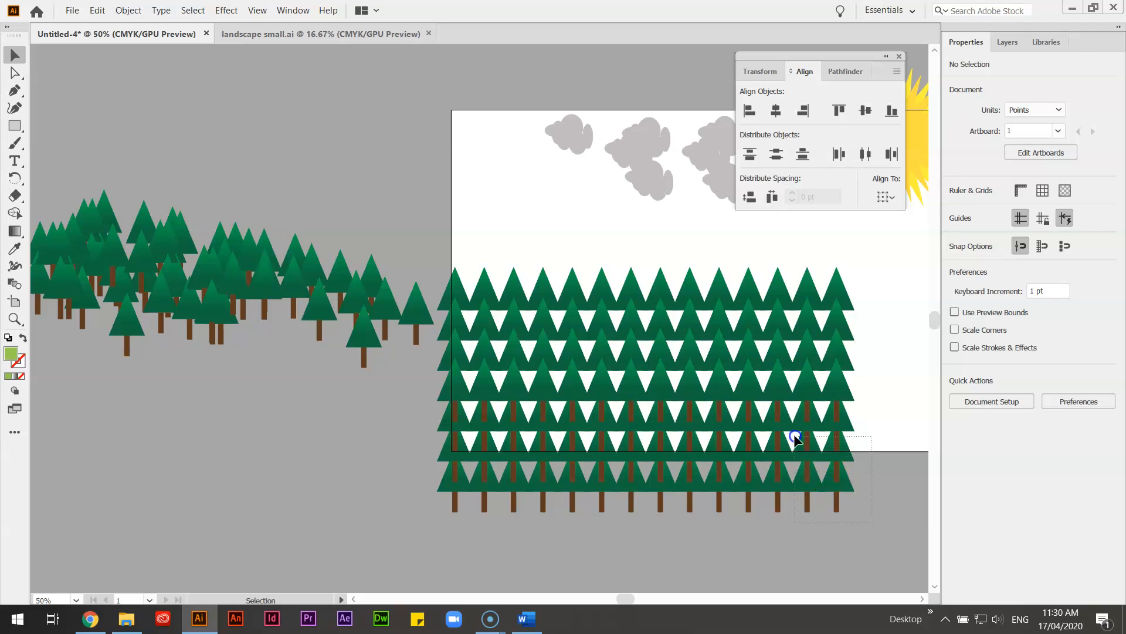
left_click_drag(794, 437, 798, 439)
left_click(883, 456)
left_click(804, 485)
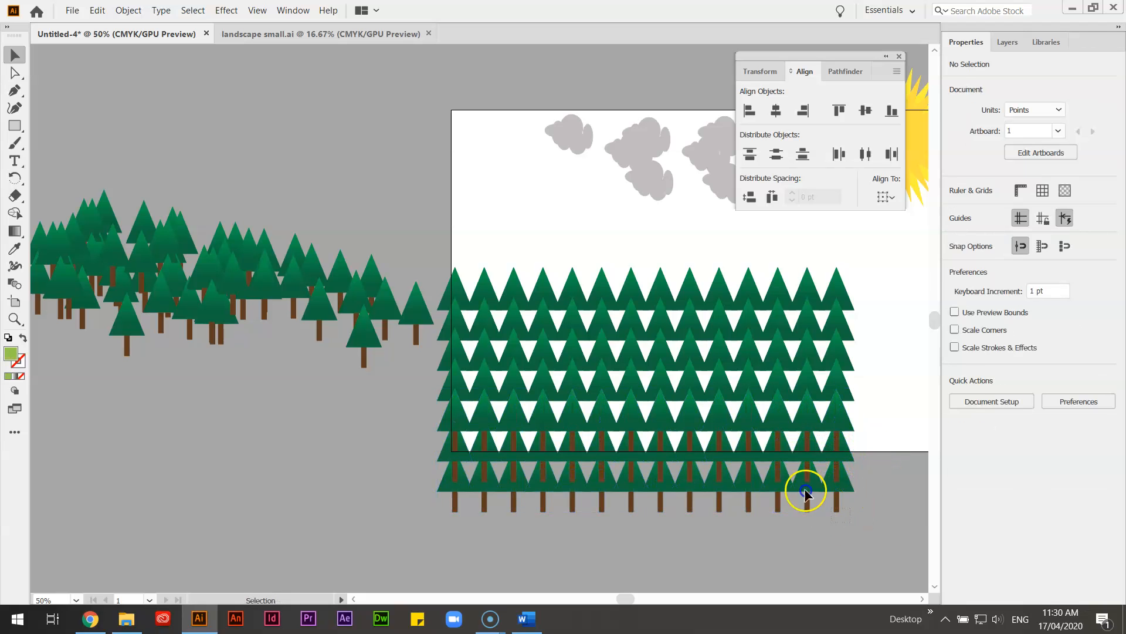
left_click(818, 511)
left_click_drag(789, 506, 783, 503)
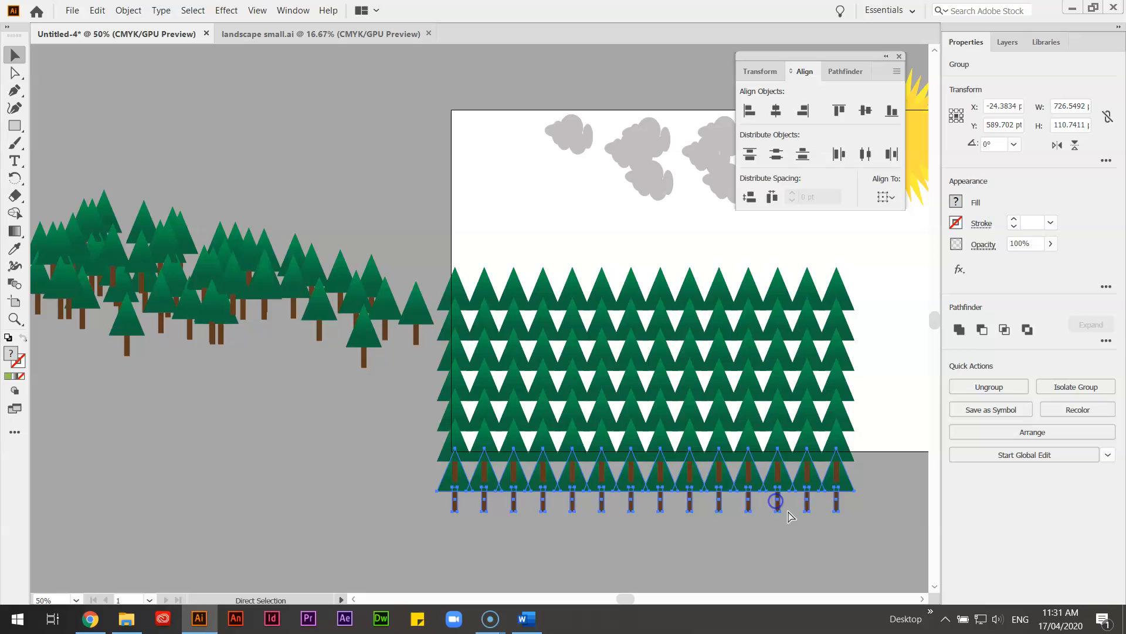
left_click(894, 386)
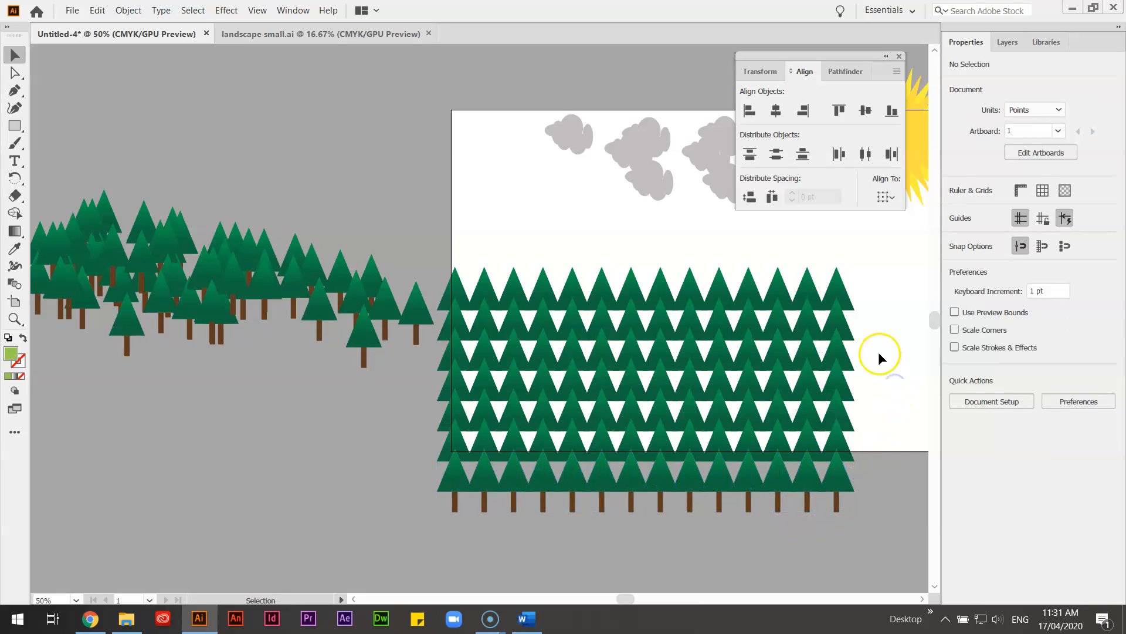
Shift the first, third, fifth and seventh tree rows 26 pt to the left to stagger them against the other rows
left_click(573, 297)
left_click(569, 351, "shift")
left_click(574, 410, "shift")
left_click(568, 476, "shift")
key("shift+Left")
key("shift+Left")
key("shift+Left")
key("Right")
key("Right")
key("Right")
key("Right")
left_click(902, 330)
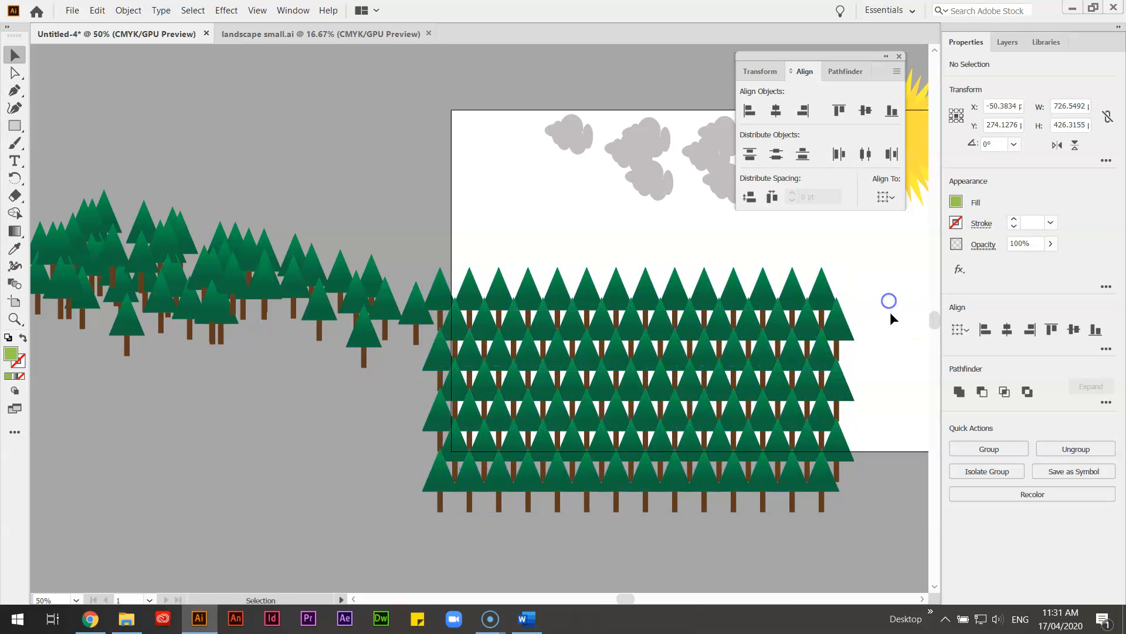